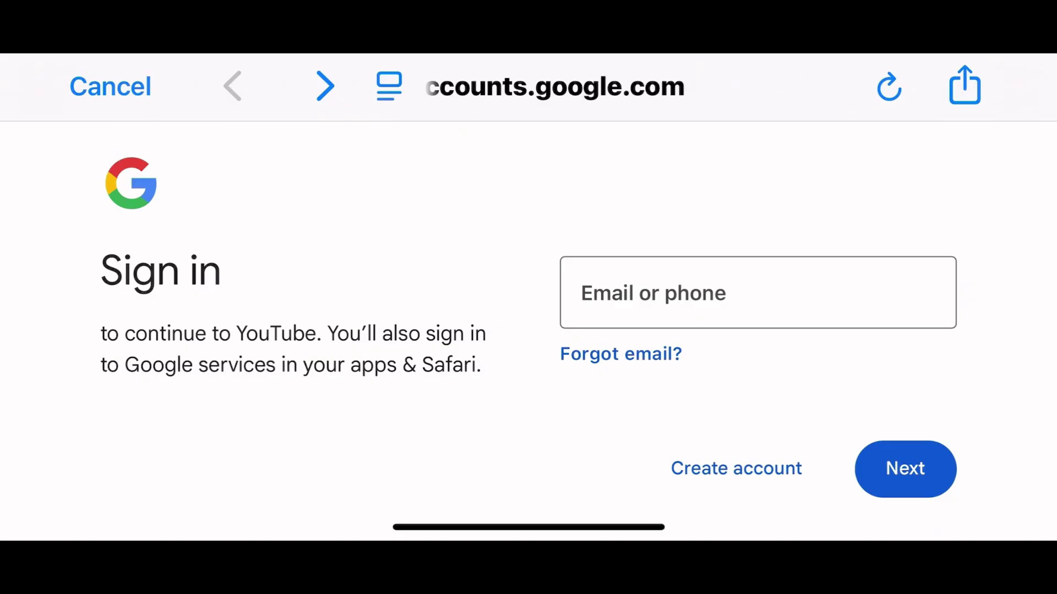
# Start creating a new Google account and choose who the account is for
pyautogui.click(735, 468)
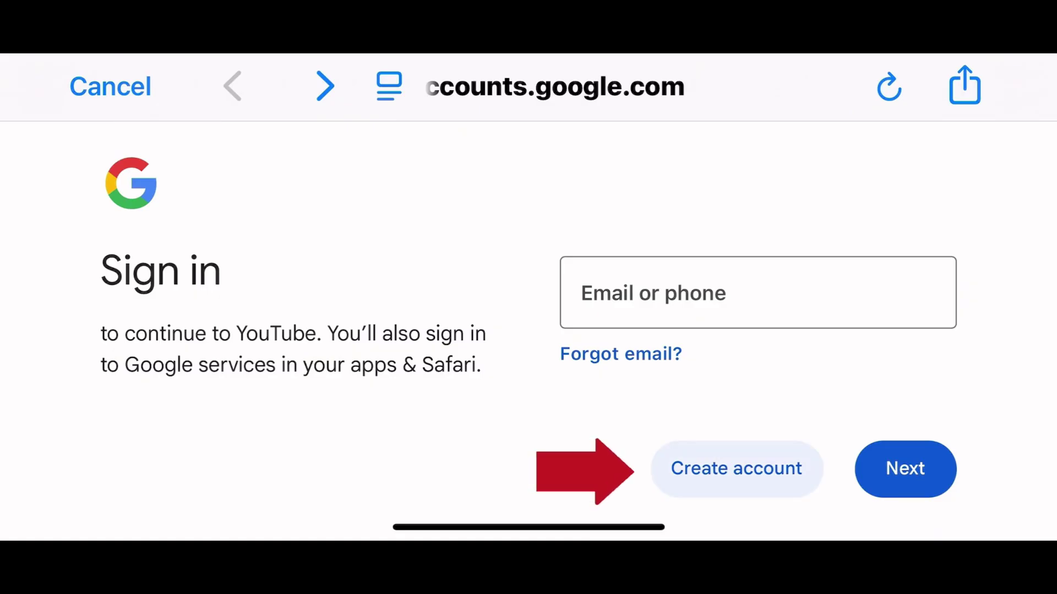
pyautogui.click(735, 468)
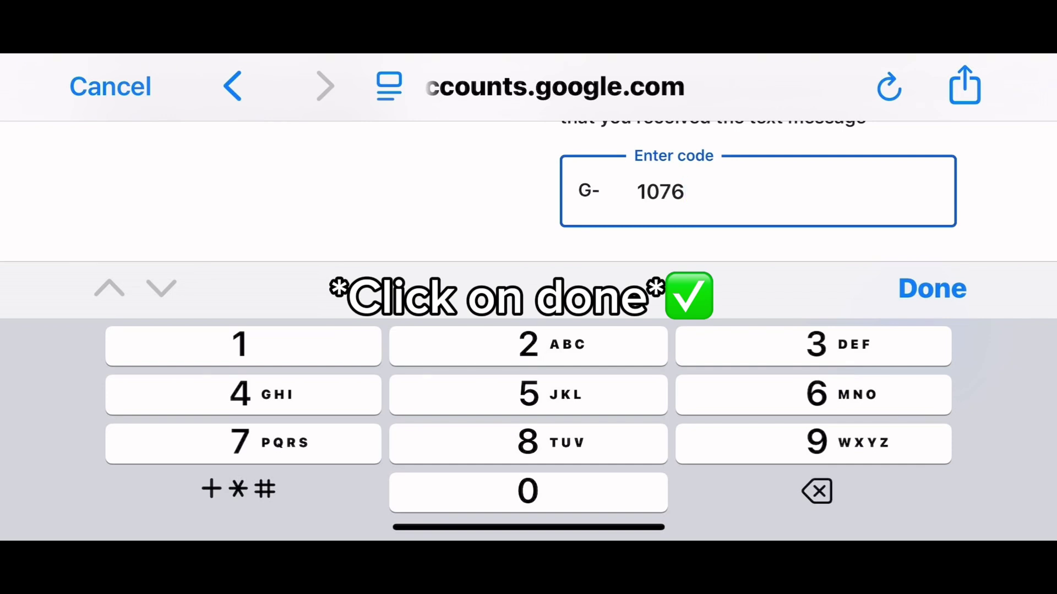
pyautogui.write('2')
pyautogui.scroll(-1, 529, 330)
# Continue past the account info review to the Privacy and Terms page
pyautogui.click(905, 443)
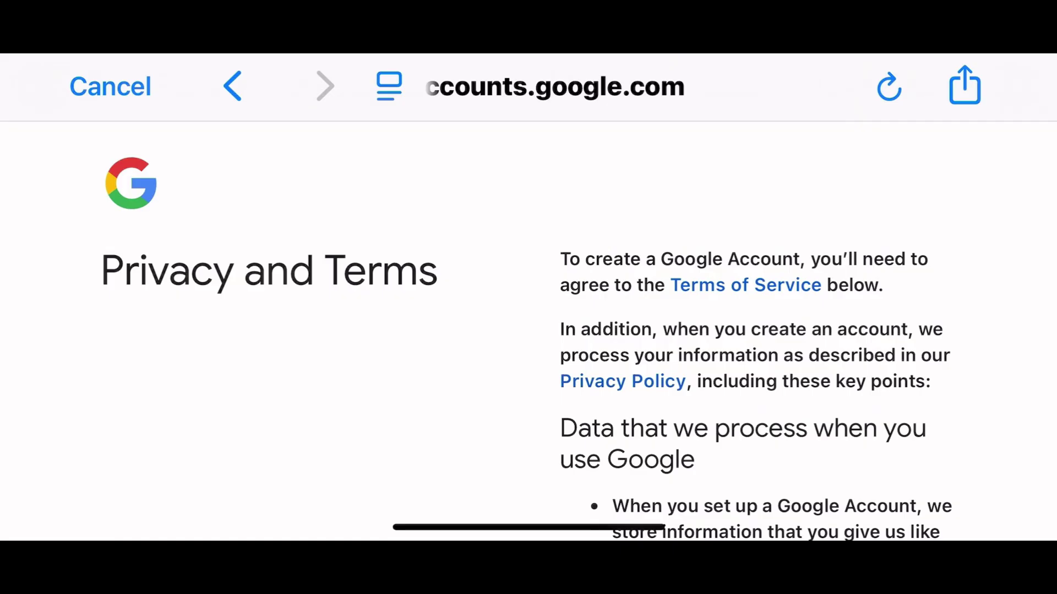
pyautogui.scroll(-2, 743, 331)
pyautogui.scroll(-2, 743, 330)
pyautogui.scroll(-2, 742, 331)
pyautogui.scroll(-2, 744, 330)
pyautogui.scroll(-5, 743, 331)
pyautogui.scroll(-5, 743, 330)
pyautogui.scroll(-2, 742, 330)
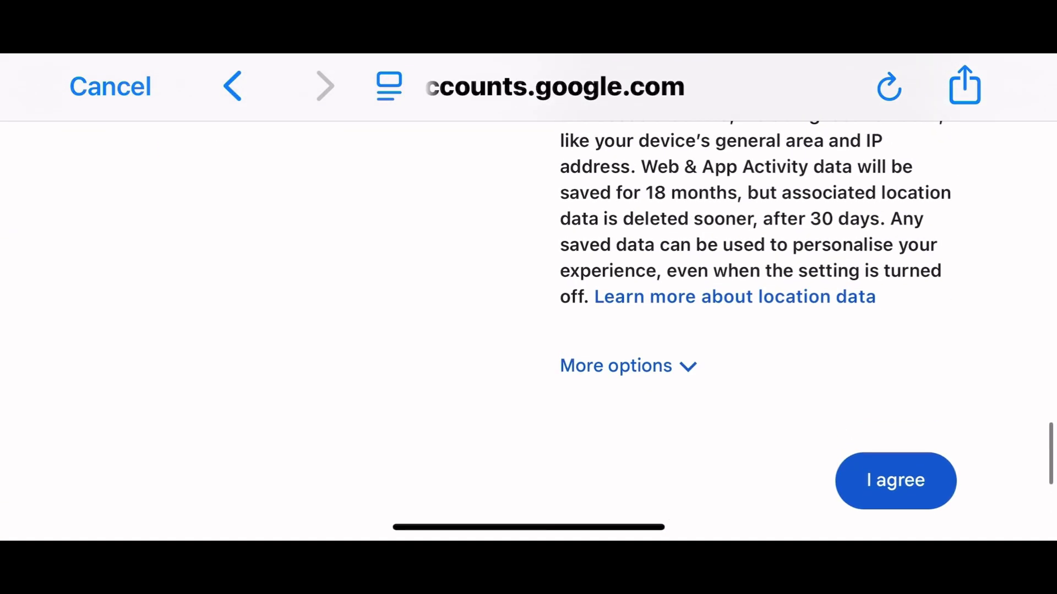
# Agree to the privacy terms and confirm the personalisation settings
pyautogui.click(895, 481)
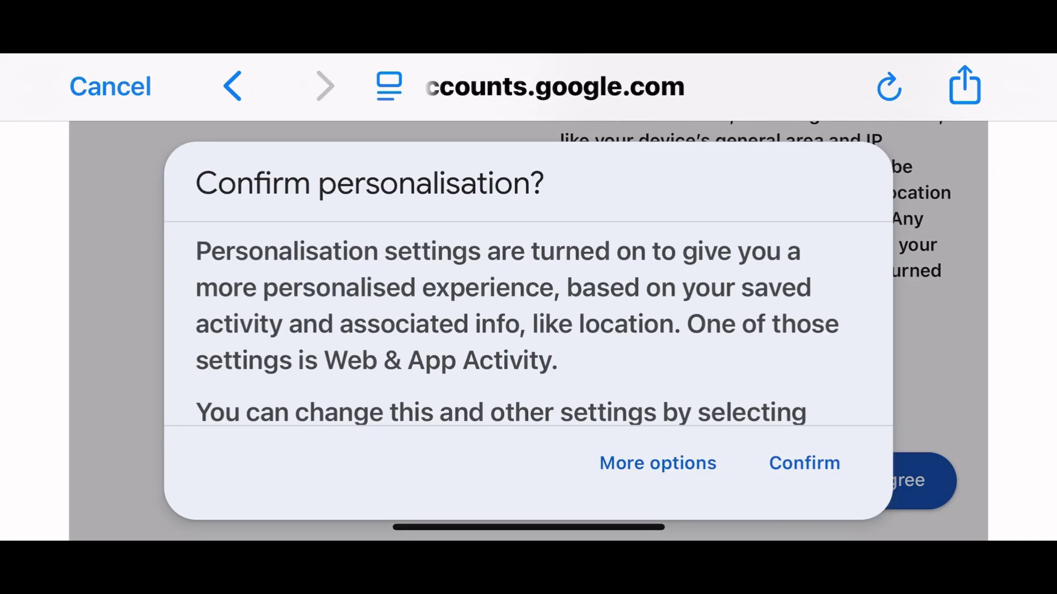
pyautogui.click(805, 463)
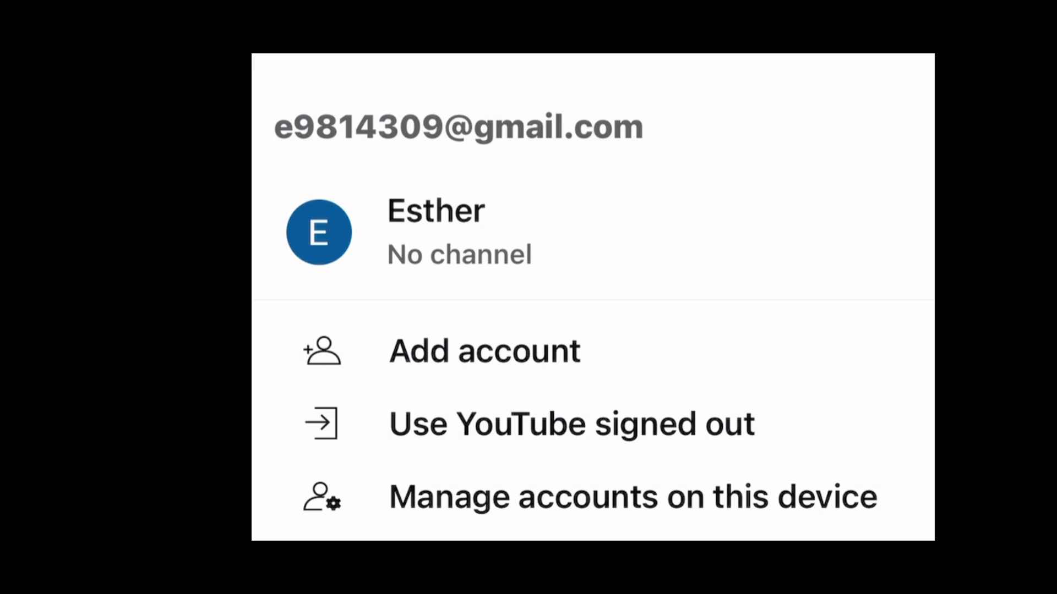
# Clear the stray letter from the Chrome search field
pyautogui.press('BackSpace')
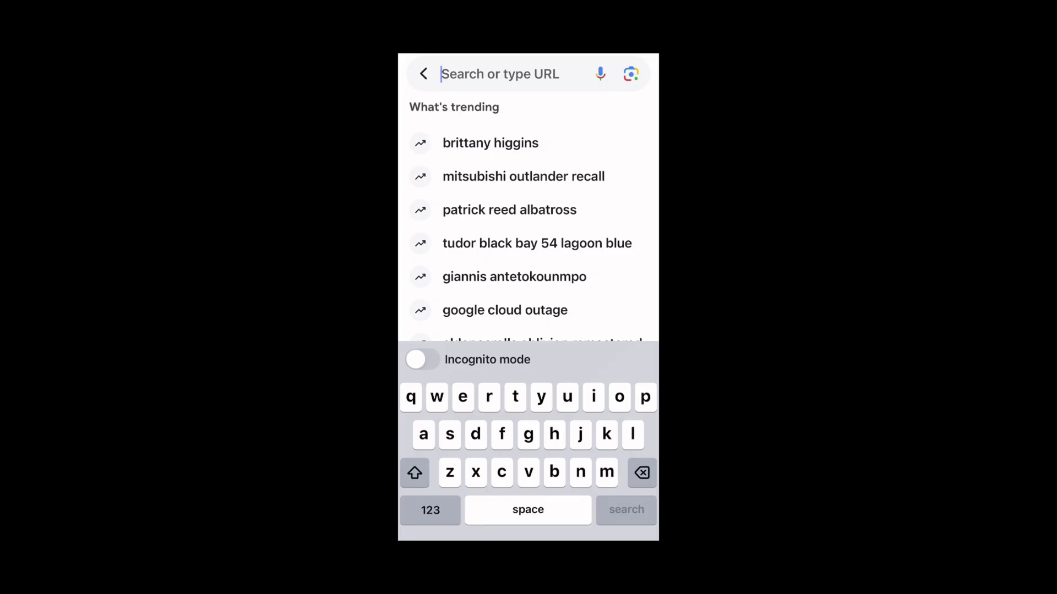
pyautogui.write('s')
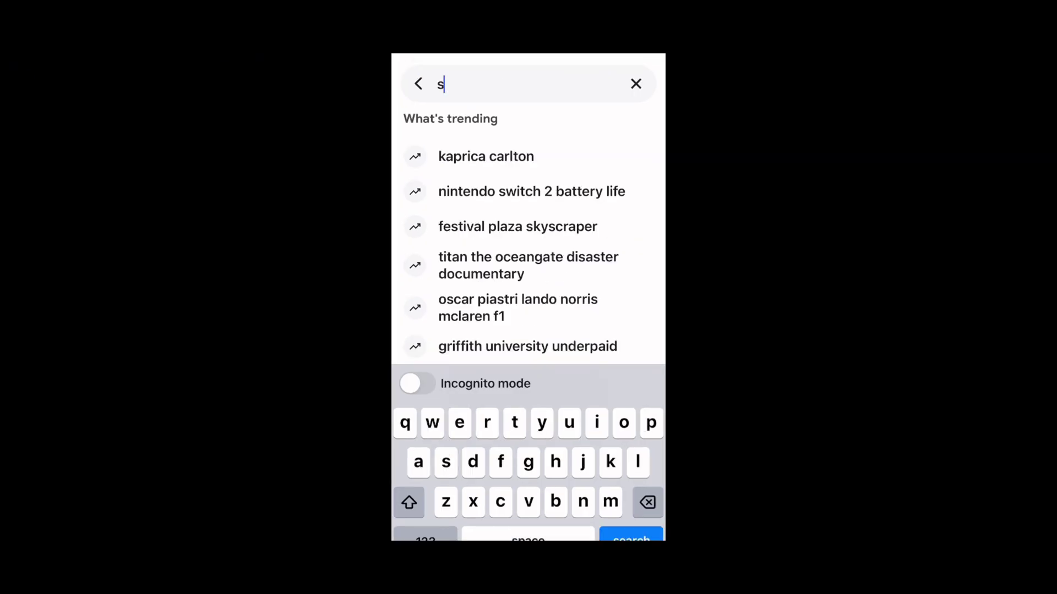
pyautogui.write('tudio')
# Search studio.youtube.com and continue to YouTube Studio in the browser, not the app
pyautogui.click(431, 510)
pyautogui.write('.')
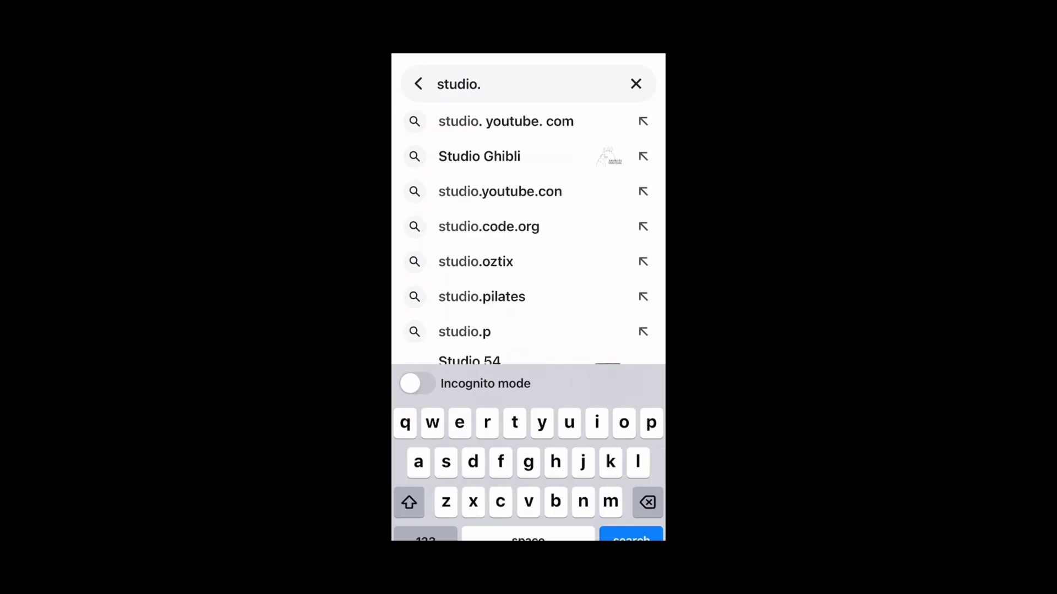
pyautogui.write('youtube')
pyautogui.click(505, 121)
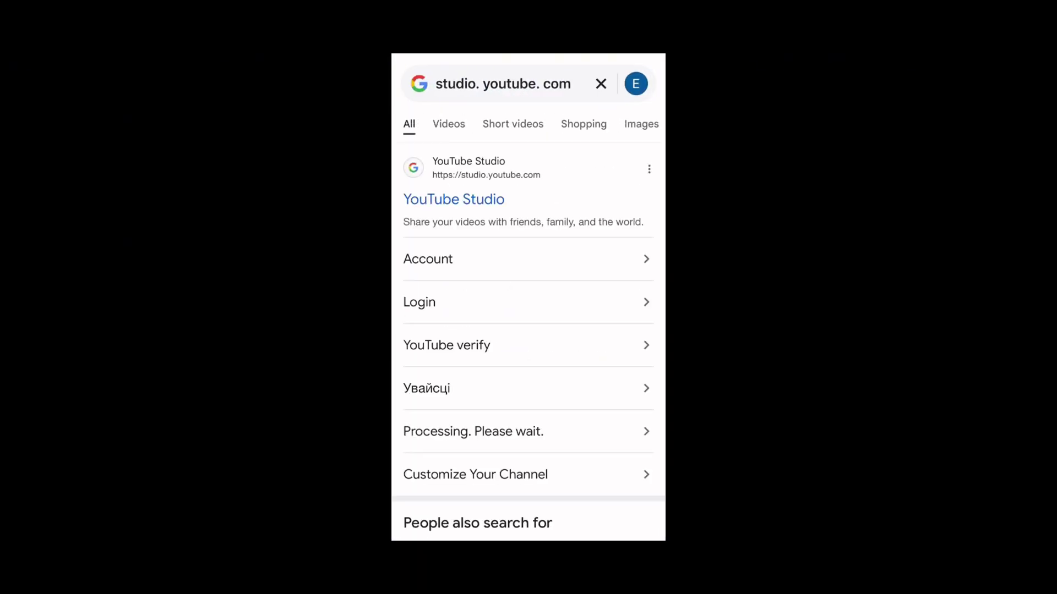
pyautogui.click(453, 199)
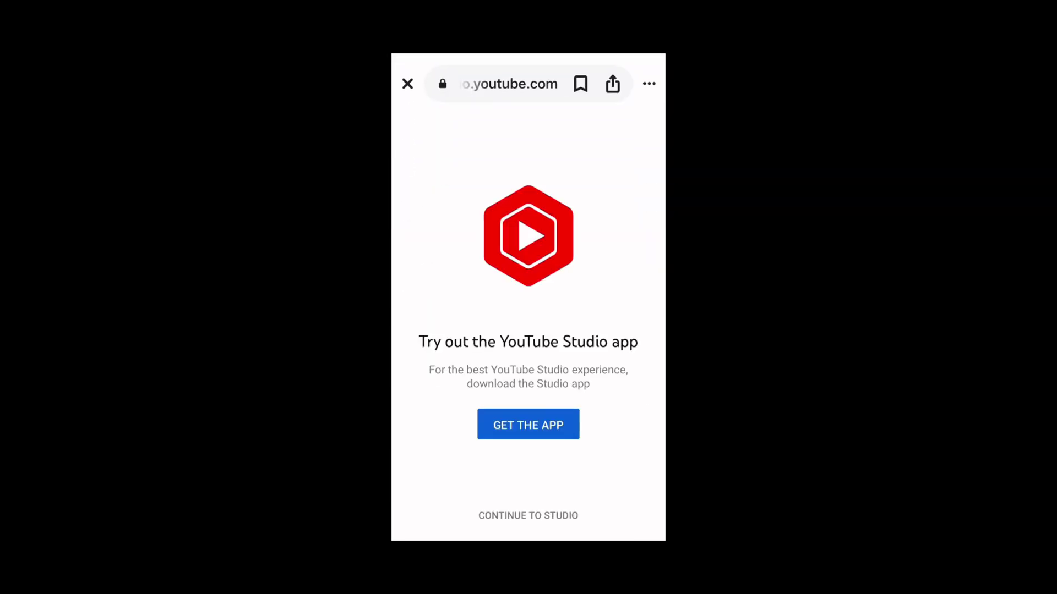
pyautogui.click(527, 515)
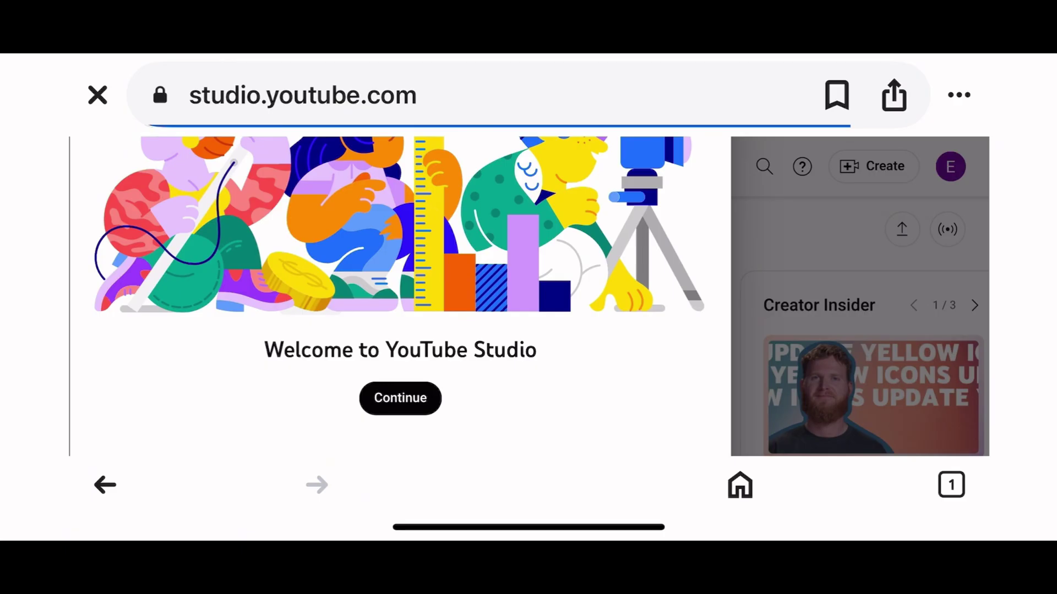
# Dismiss the Welcome to YouTube Studio overlay to reach the dashboard
pyautogui.click(400, 398)
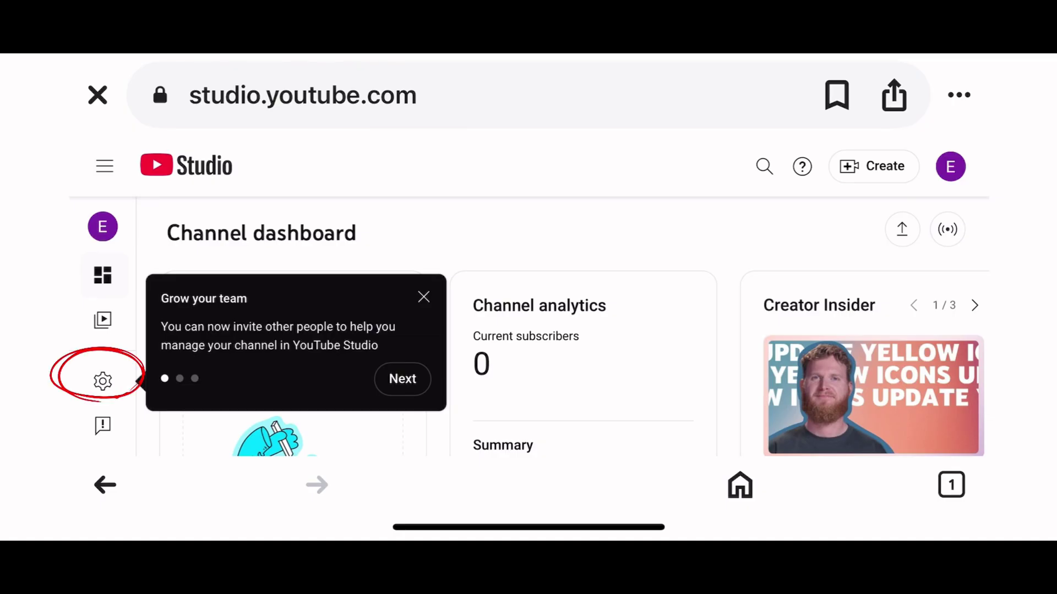
# In channel Basic info, set the country of residence to Australia
pyautogui.click(102, 380)
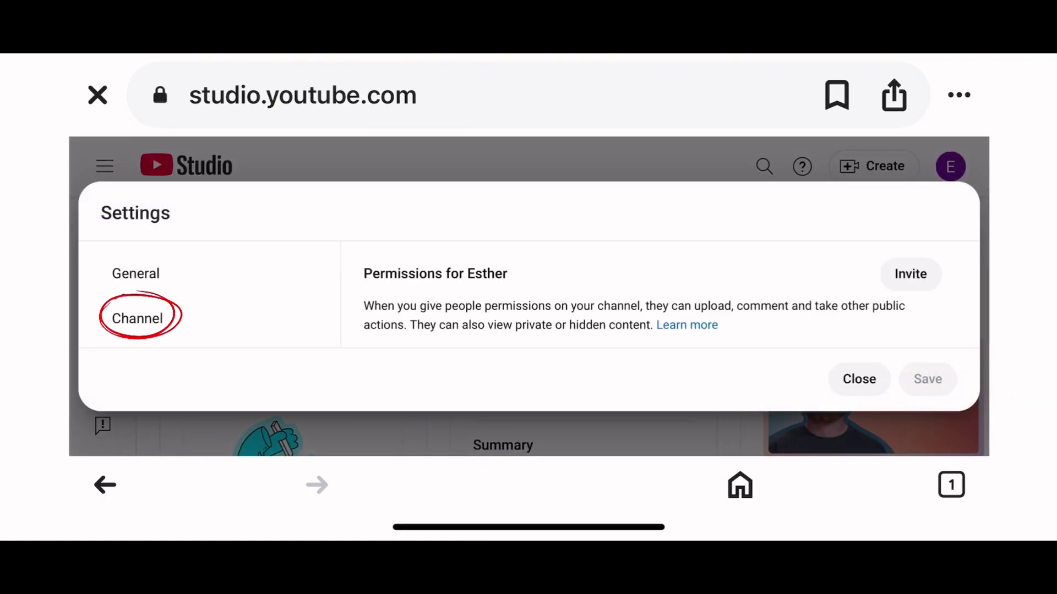
pyautogui.click(137, 318)
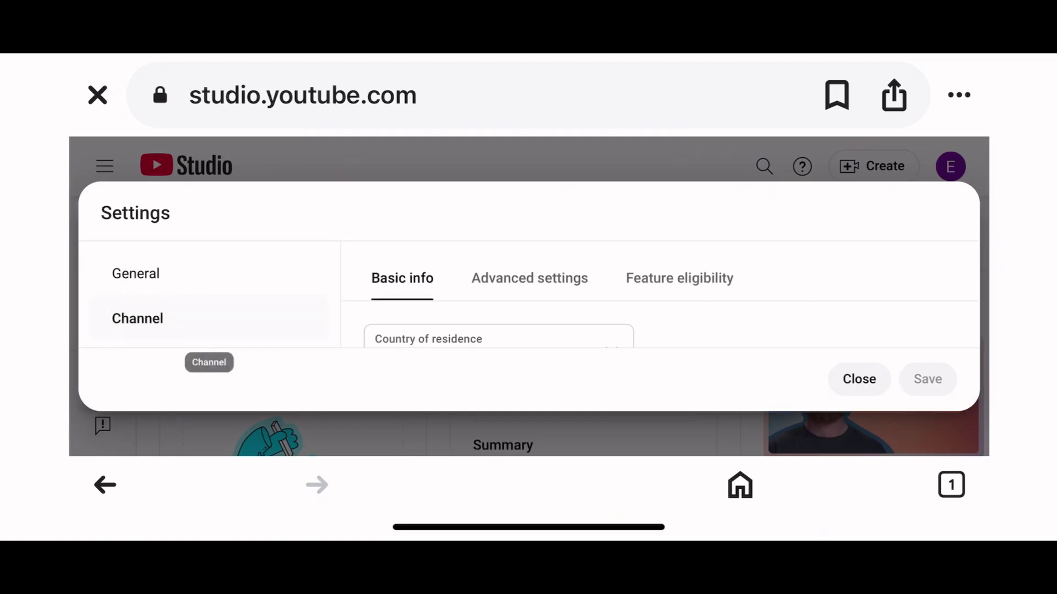
pyautogui.scroll(-1, 529, 322)
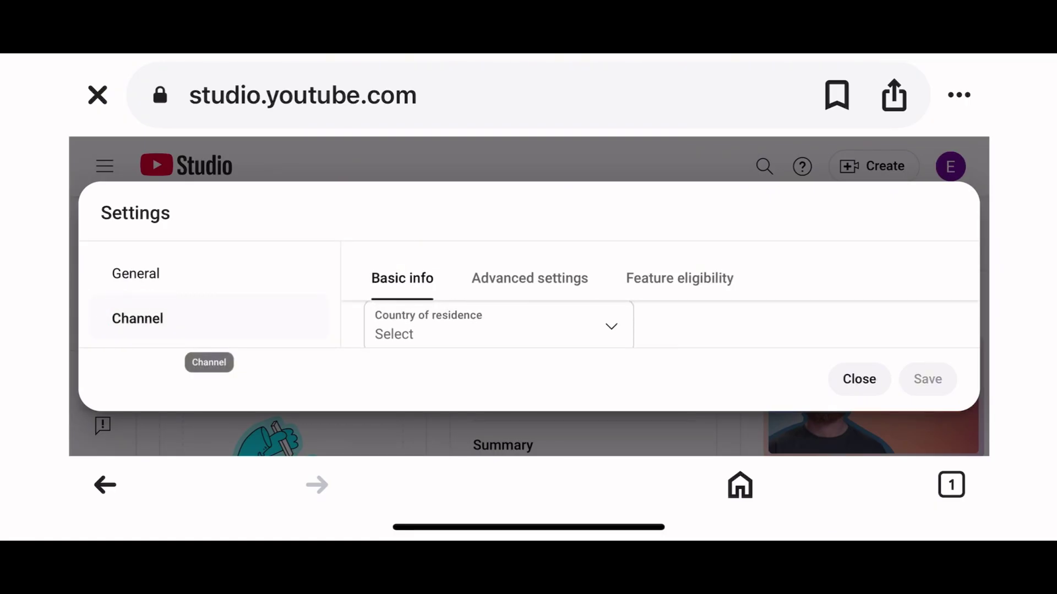
pyautogui.click(495, 327)
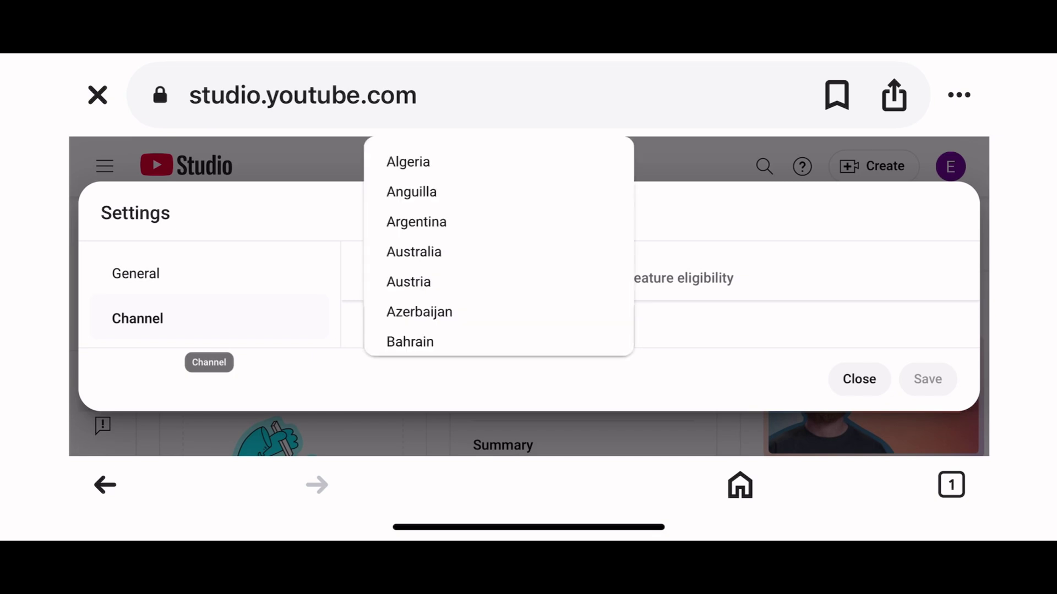
pyautogui.click(413, 252)
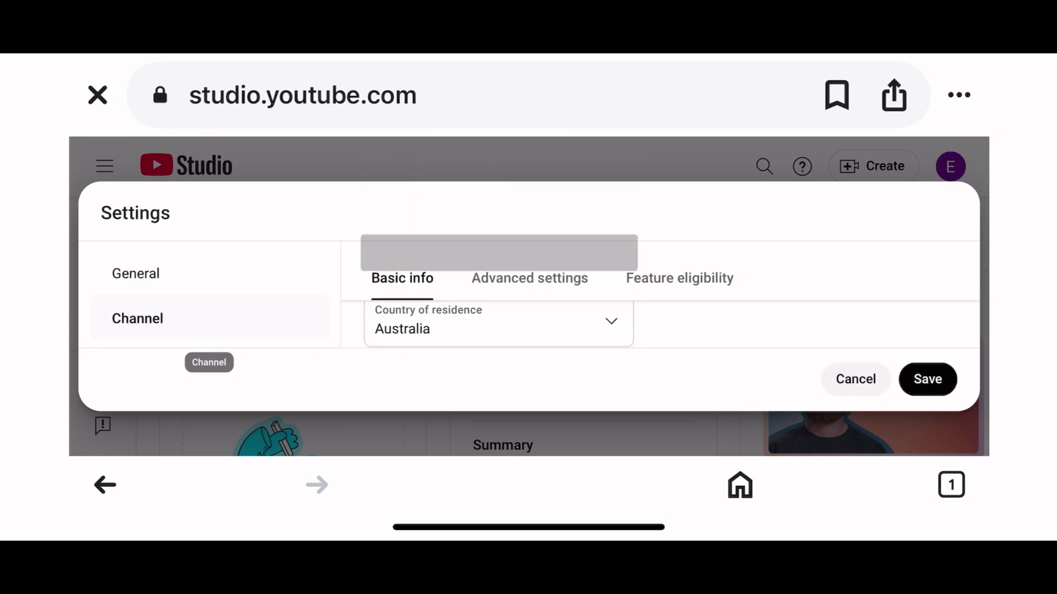
pyautogui.scroll(-3, 649, 324)
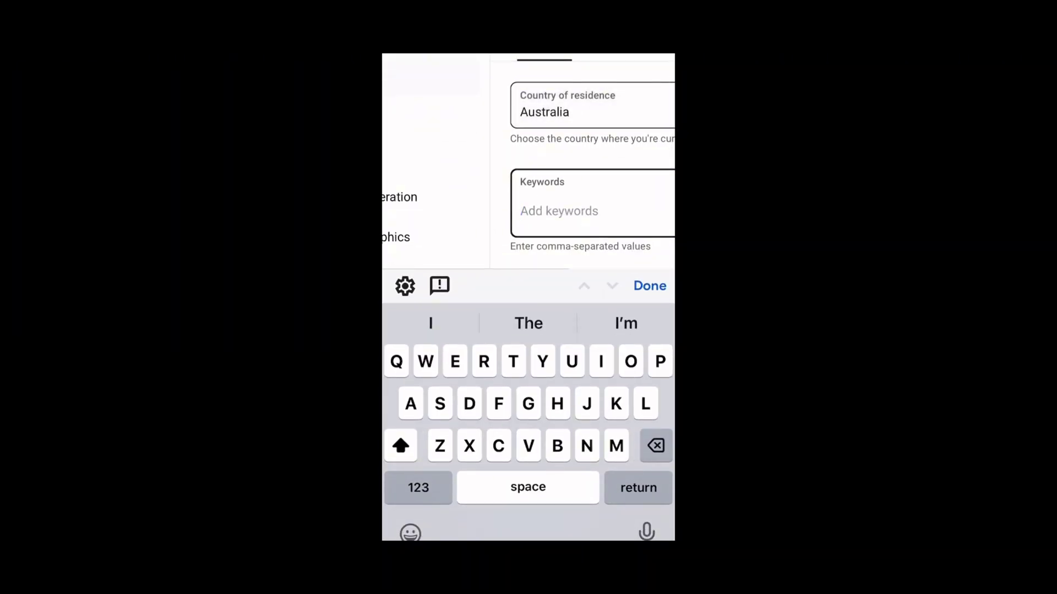
pyautogui.write('Y')
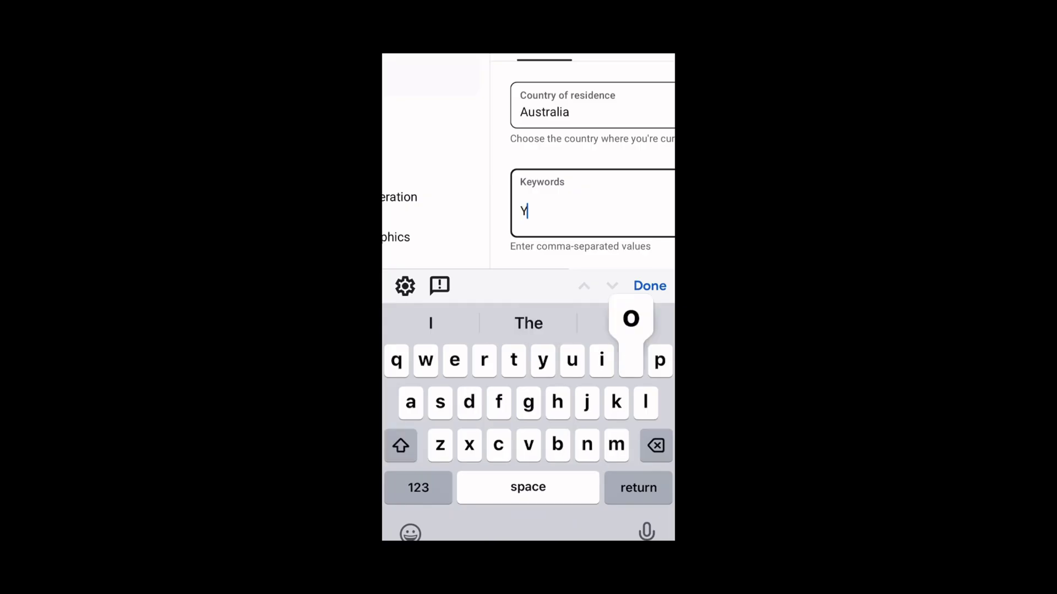
pyautogui.write('out')
# Add the keyword 'YouTube growth' followed by a comma
pyautogui.click(625, 321)
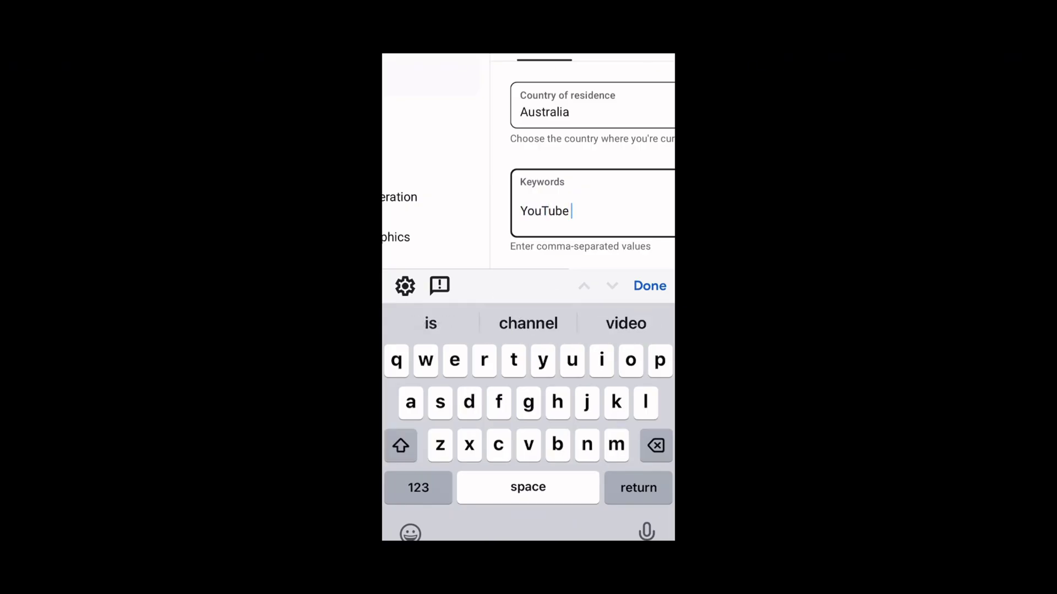
pyautogui.write('grow')
pyautogui.click(528, 322)
pyautogui.click(417, 487)
pyautogui.write(',')
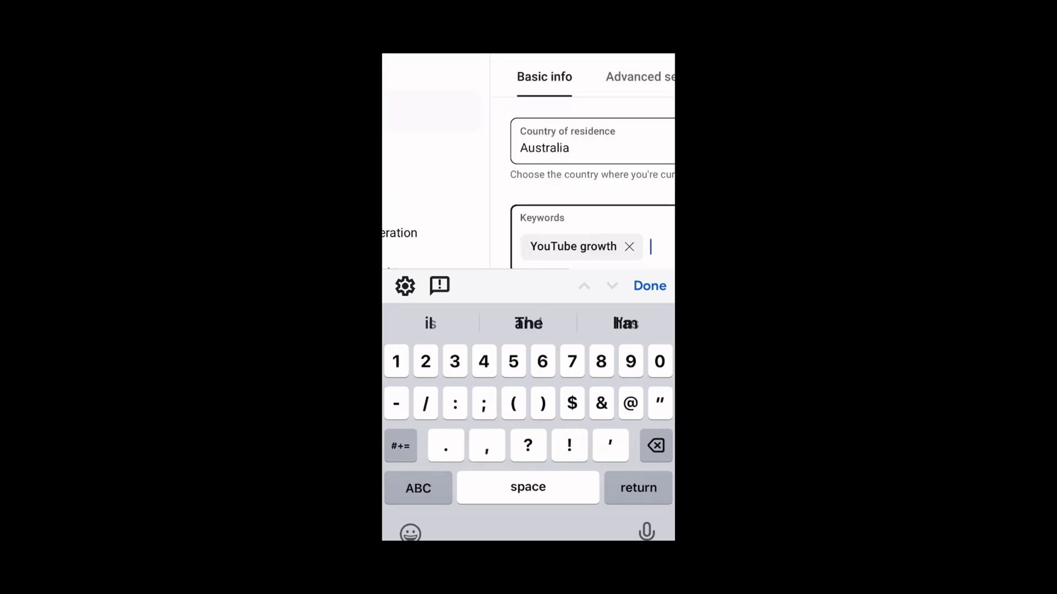
pyautogui.click(418, 487)
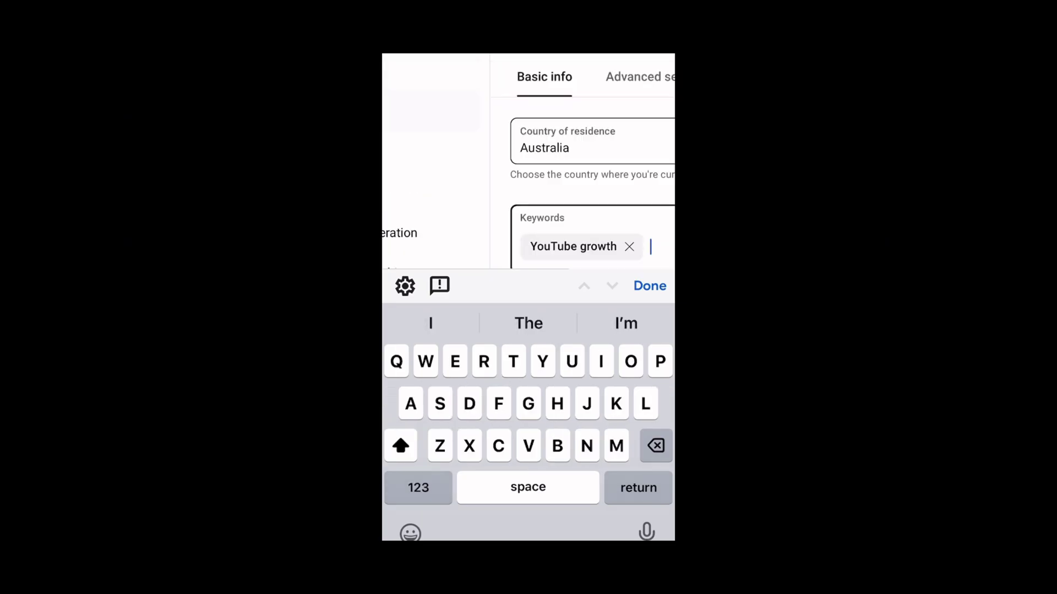
pyautogui.click(650, 286)
pyautogui.hscroll(3, 529, 248)
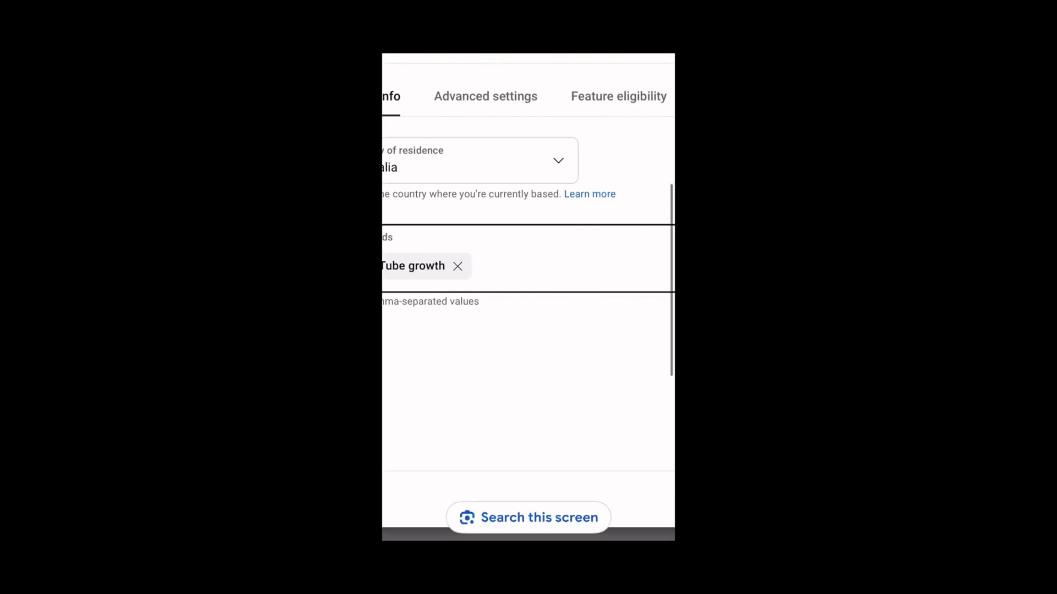
# In Advanced settings, mark the channel as not Made for Kids
pyautogui.click(485, 96)
pyautogui.hscroll(-2, 528, 248)
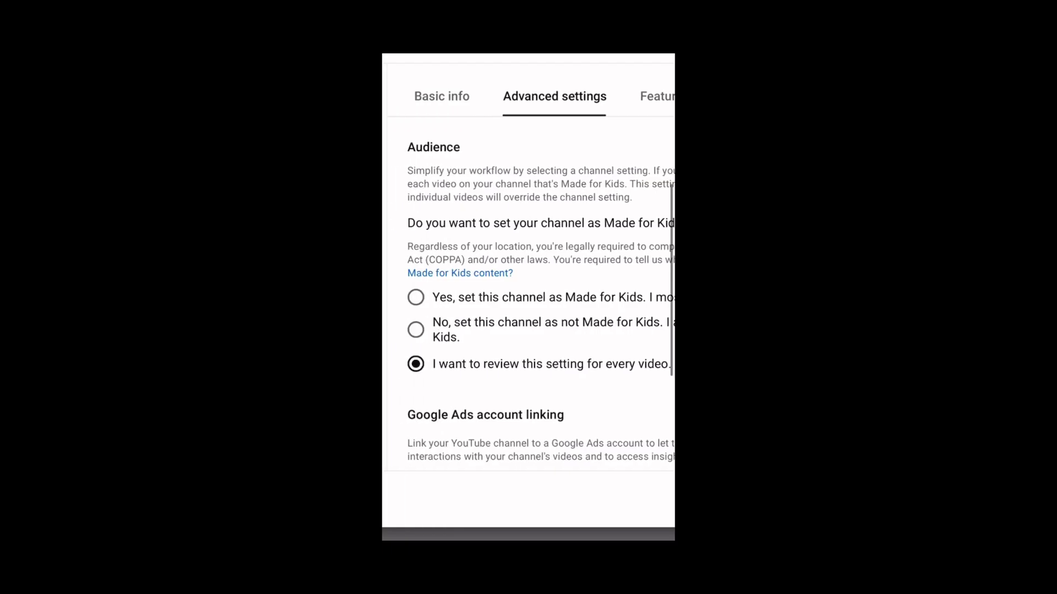
pyautogui.hscroll(2, 528, 248)
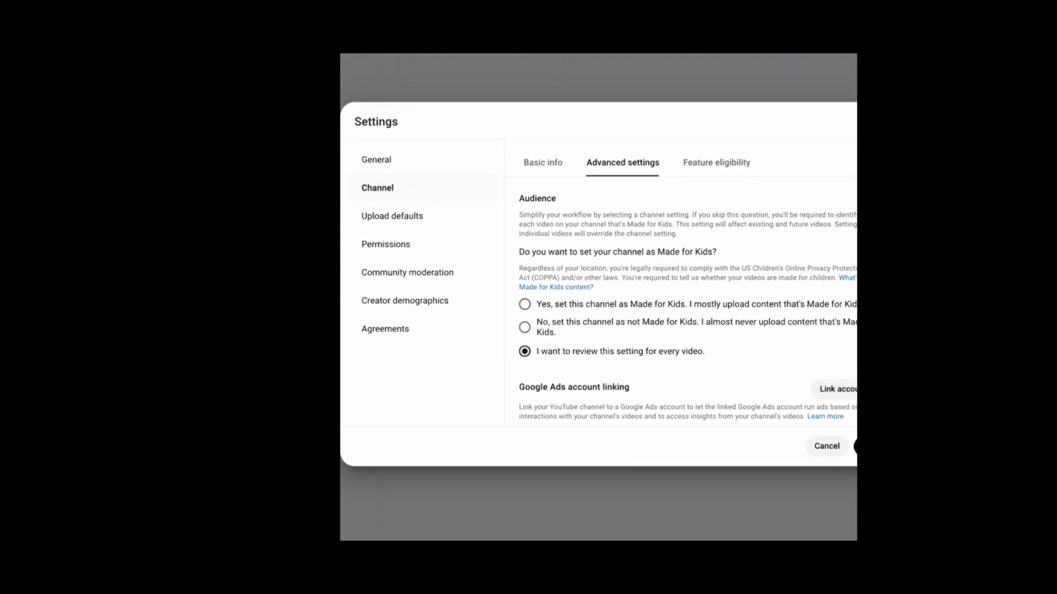
pyautogui.click(524, 304)
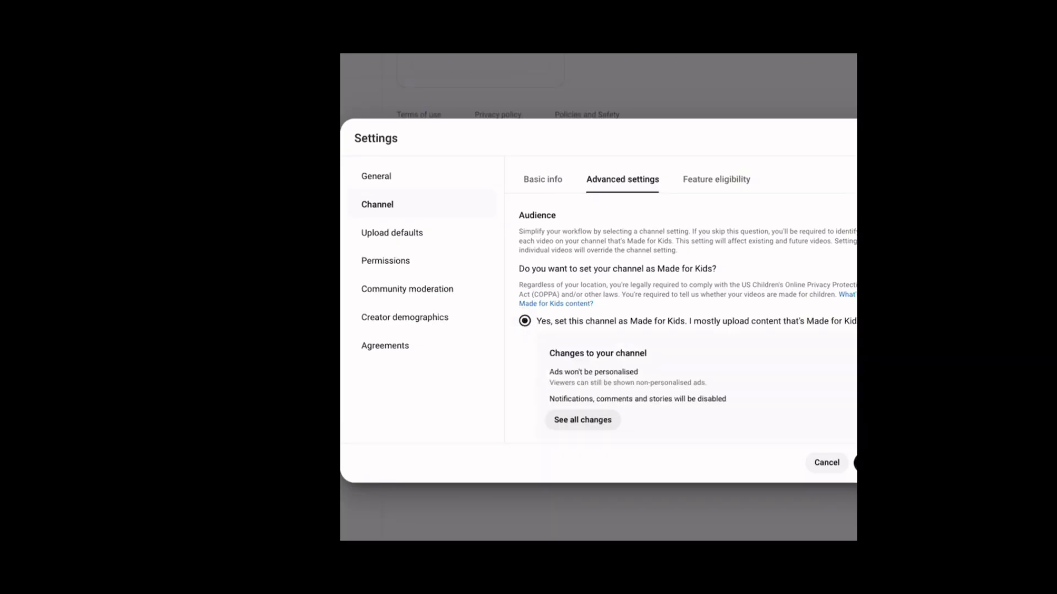
pyautogui.scroll(-3, 687, 319)
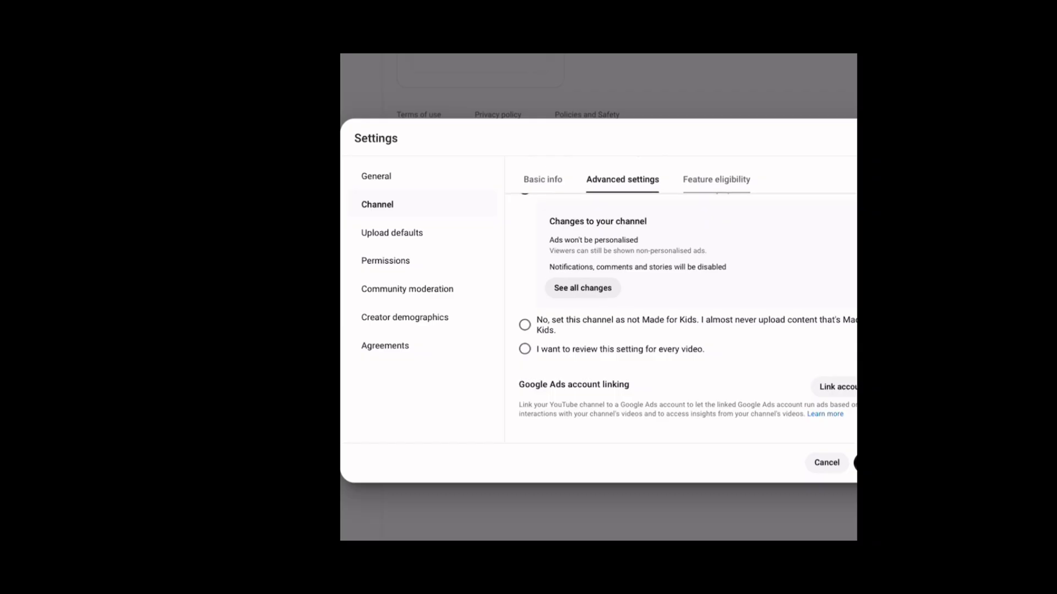
pyautogui.click(524, 324)
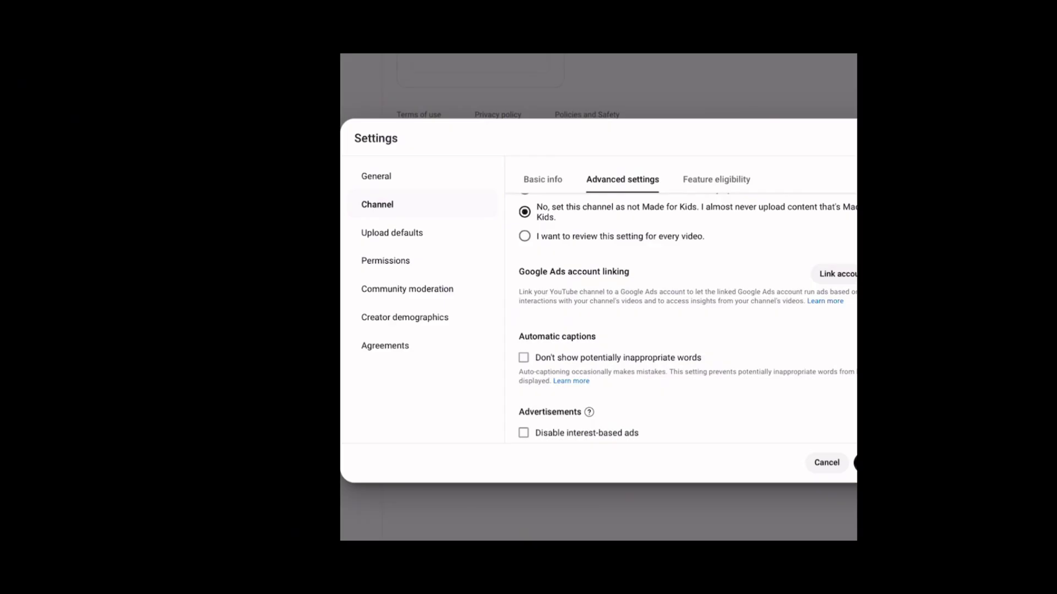
pyautogui.click(525, 237)
pyautogui.click(525, 212)
pyautogui.scroll(-2, 688, 319)
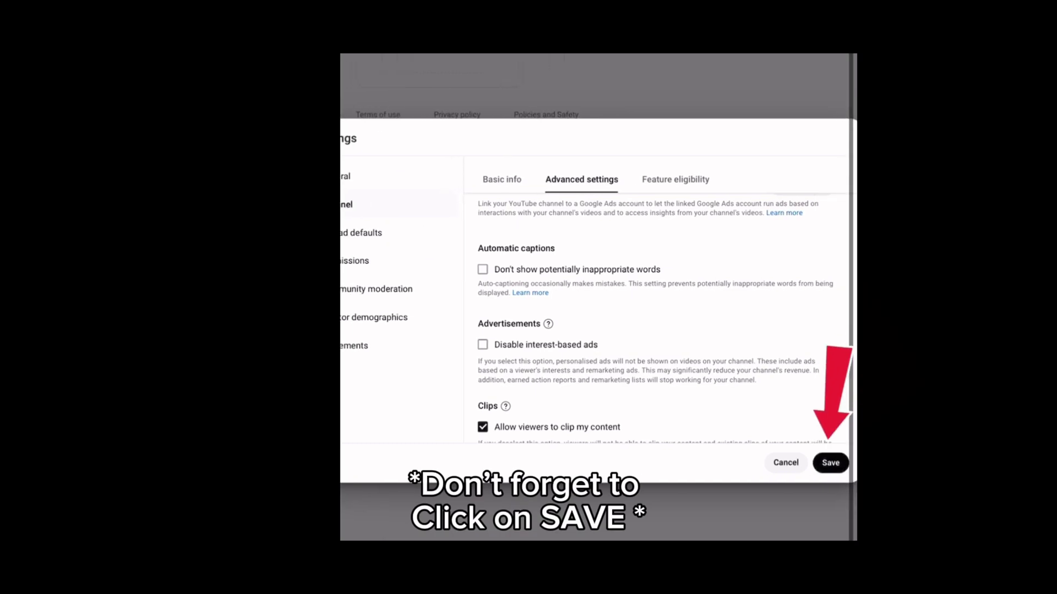
pyautogui.scroll(-3, 660, 318)
pyautogui.scroll(-2, 661, 318)
pyautogui.scroll(-2, 661, 317)
pyautogui.scroll(1, 669, 315)
pyautogui.scroll(1, 669, 314)
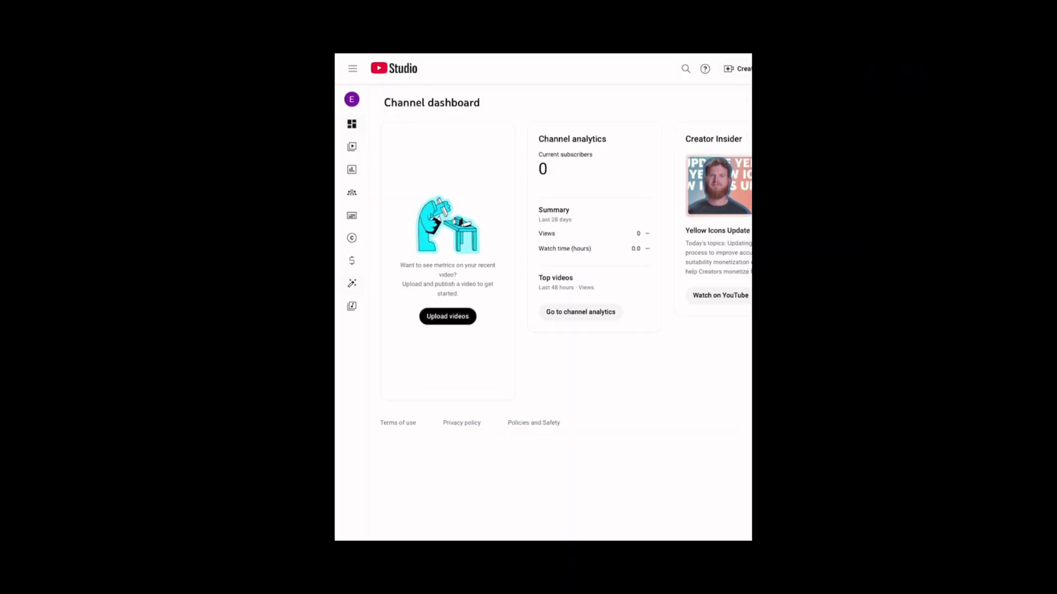
# Upload a banner image and a profile photo from the library, confirming its crop
pyautogui.click(352, 283)
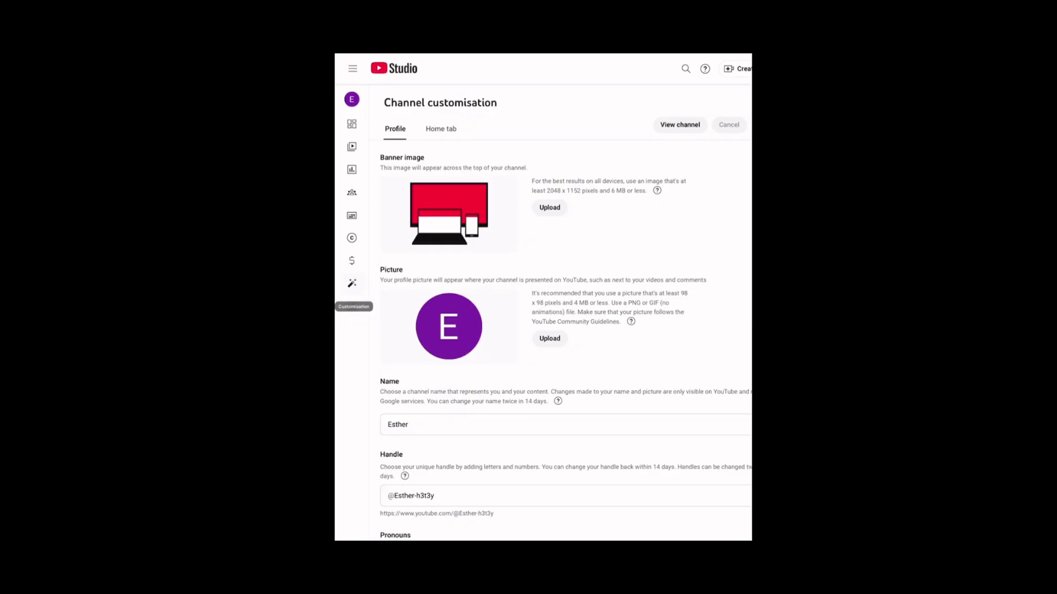
pyautogui.click(550, 207)
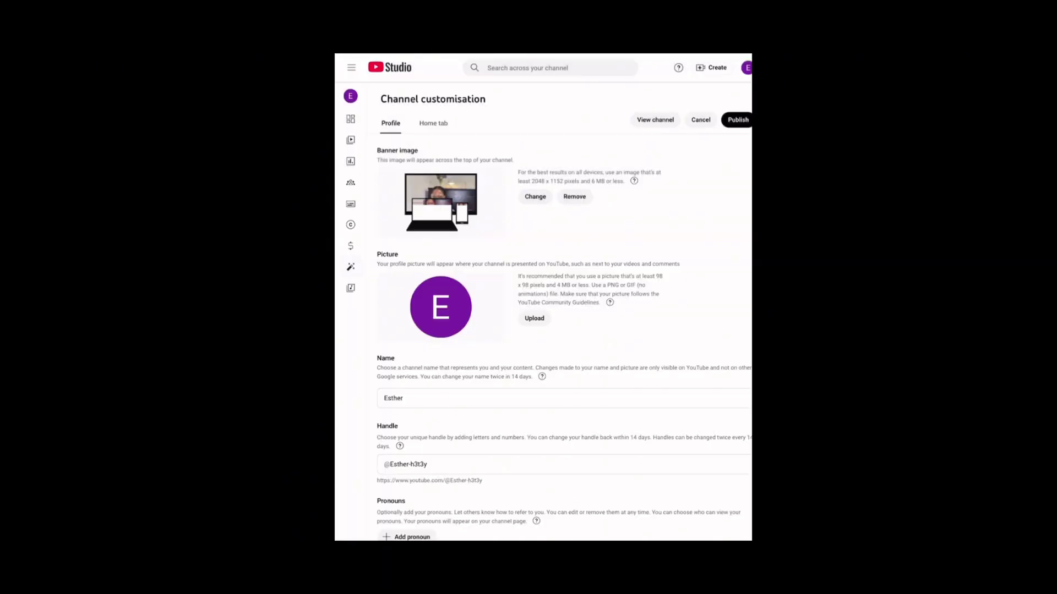
pyautogui.click(534, 318)
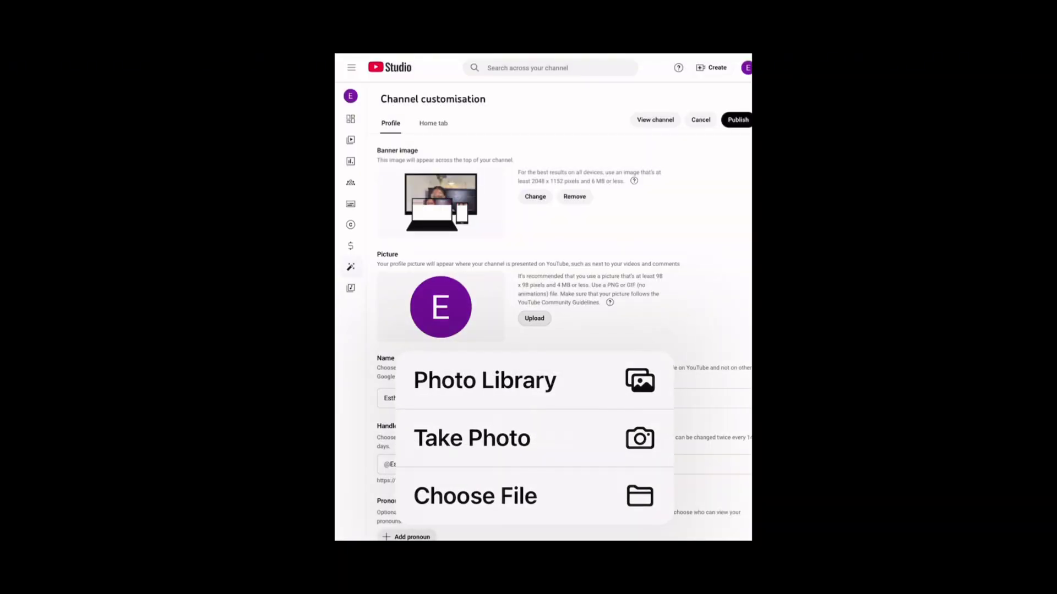
pyautogui.click(485, 377)
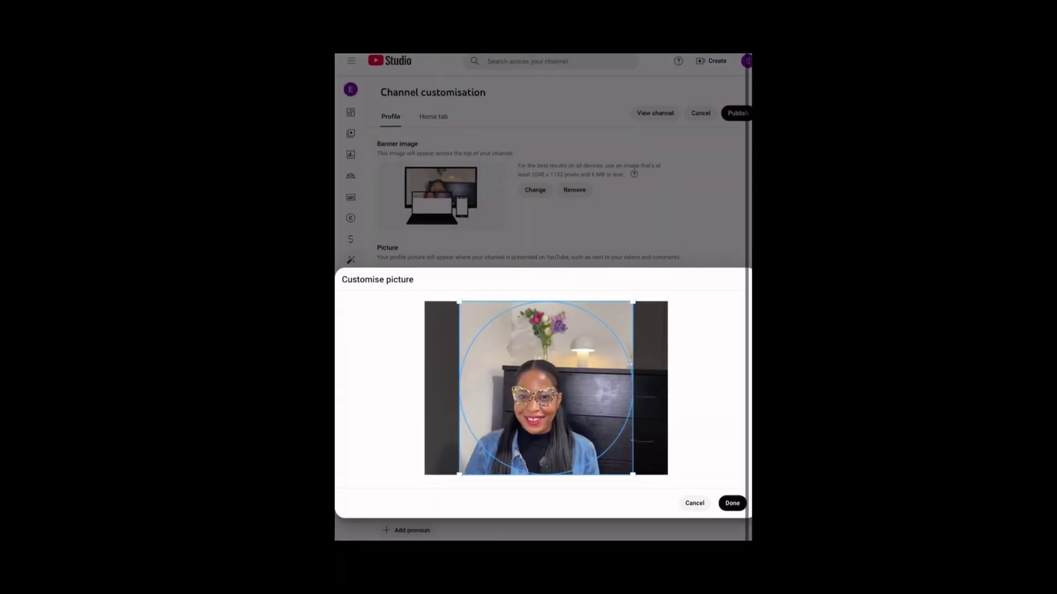
pyautogui.click(731, 528)
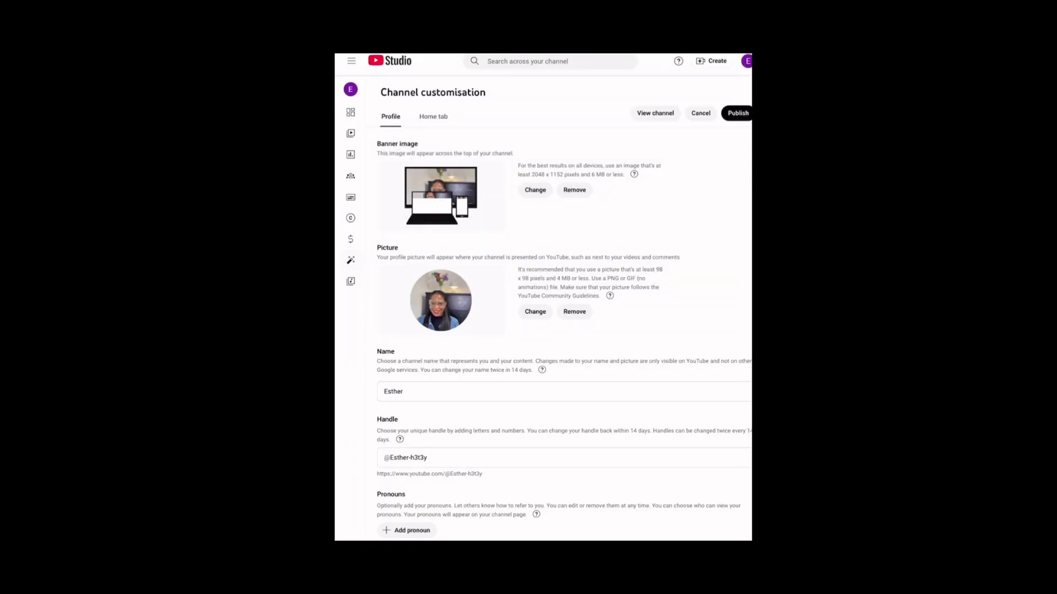
pyautogui.scroll(-1, 544, 297)
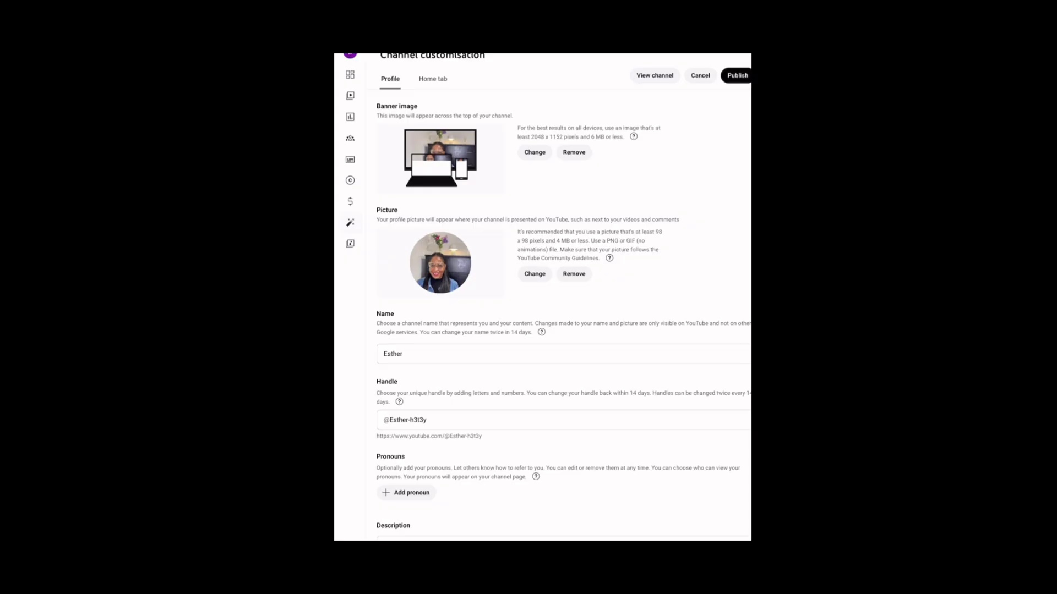
pyautogui.scroll(-1, 549, 293)
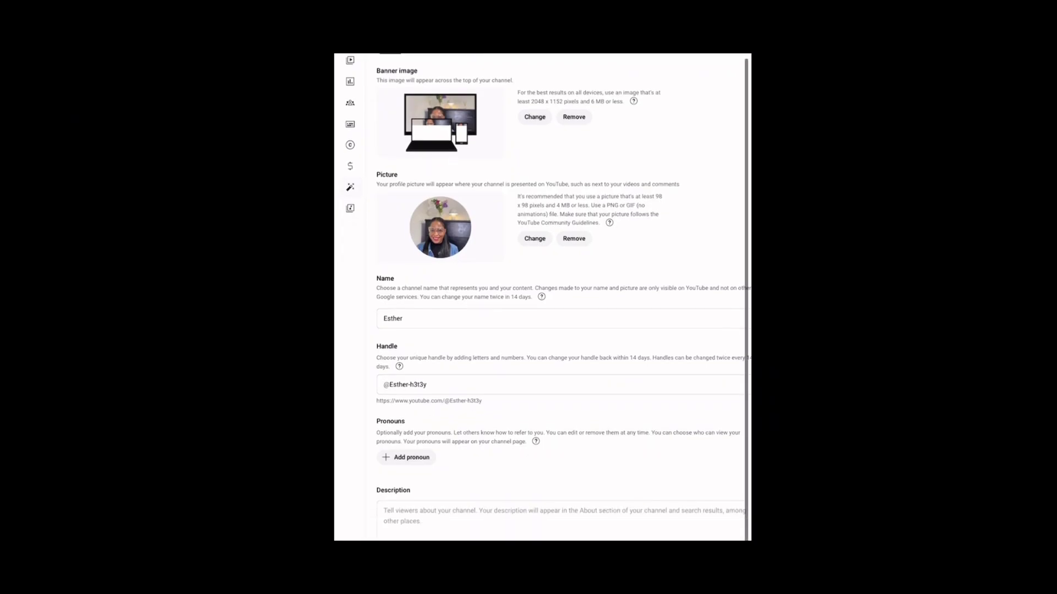
# Write the description 'This channel is about YouTube growth tips and monetisation' and finish editing
pyautogui.click(406, 458)
pyautogui.click(529, 470)
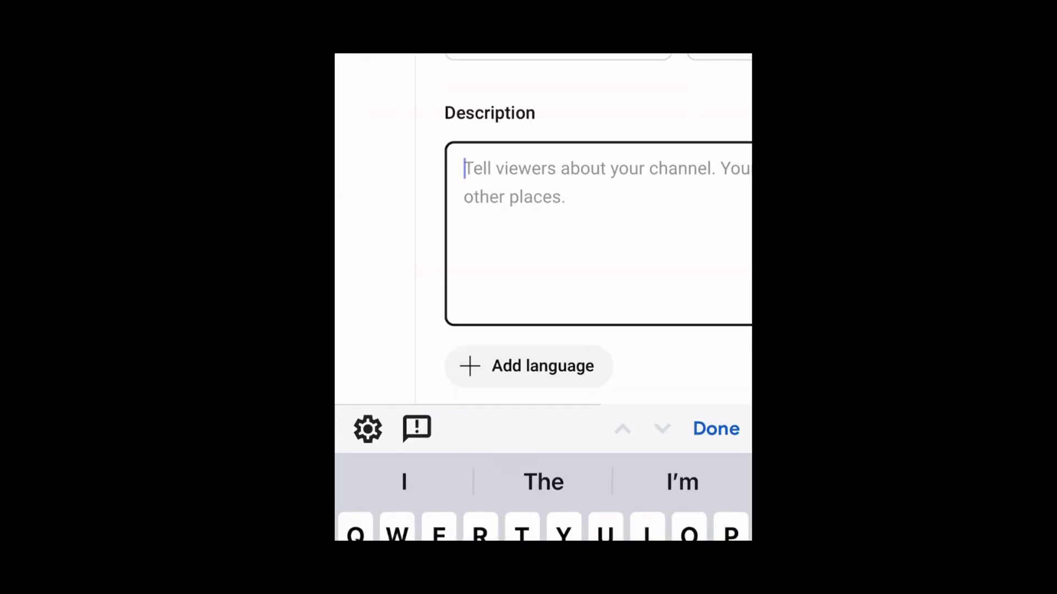
pyautogui.write('This channel is about yout')
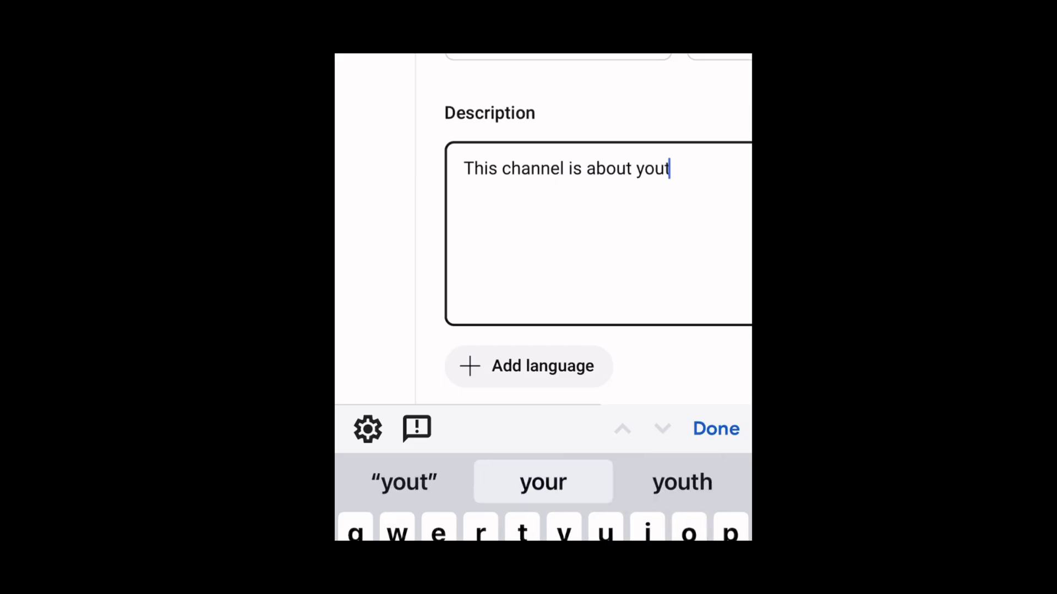
pyautogui.write('u')
pyautogui.click(682, 482)
pyautogui.write('grow')
pyautogui.click(682, 482)
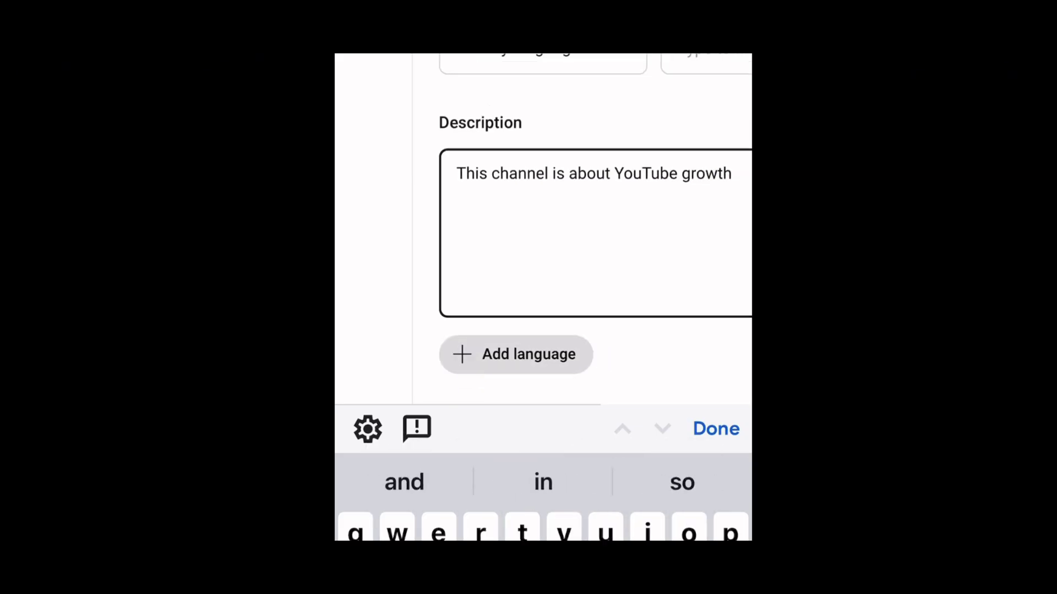
pyautogui.write('tip')
pyautogui.click(543, 483)
pyautogui.click(404, 482)
pyautogui.write('monet')
pyautogui.click(682, 483)
pyautogui.click(715, 428)
pyautogui.scroll(-2, 543, 331)
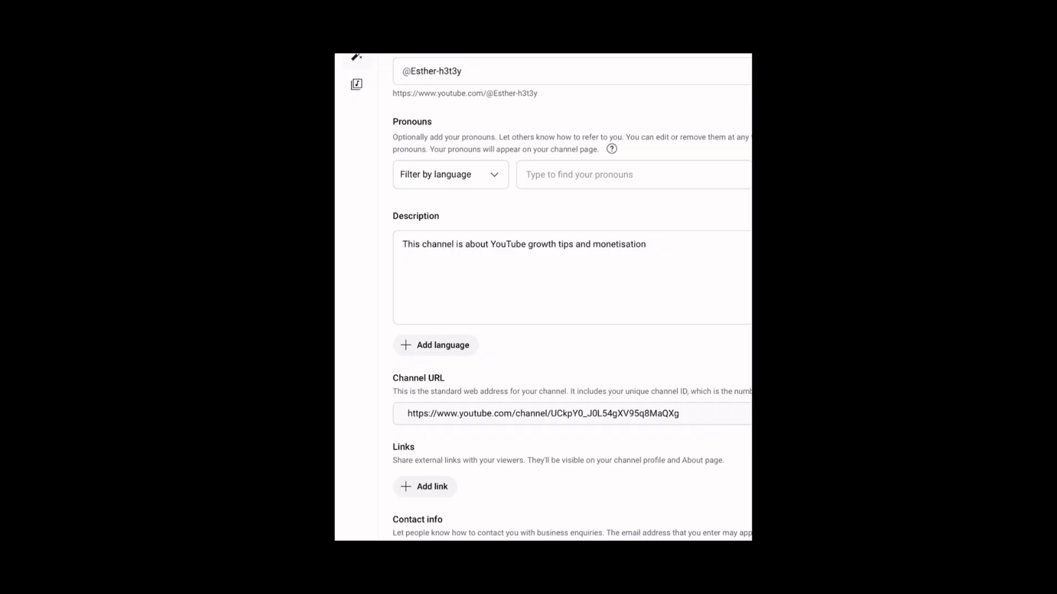
pyautogui.scroll(3, 533, 330)
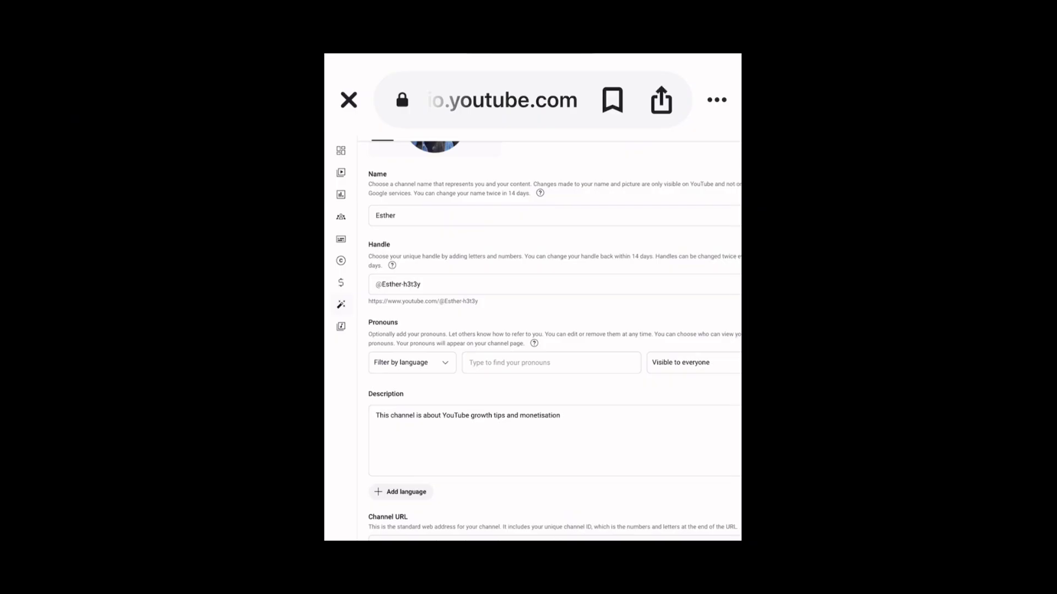
pyautogui.hscroll(2, 535, 340)
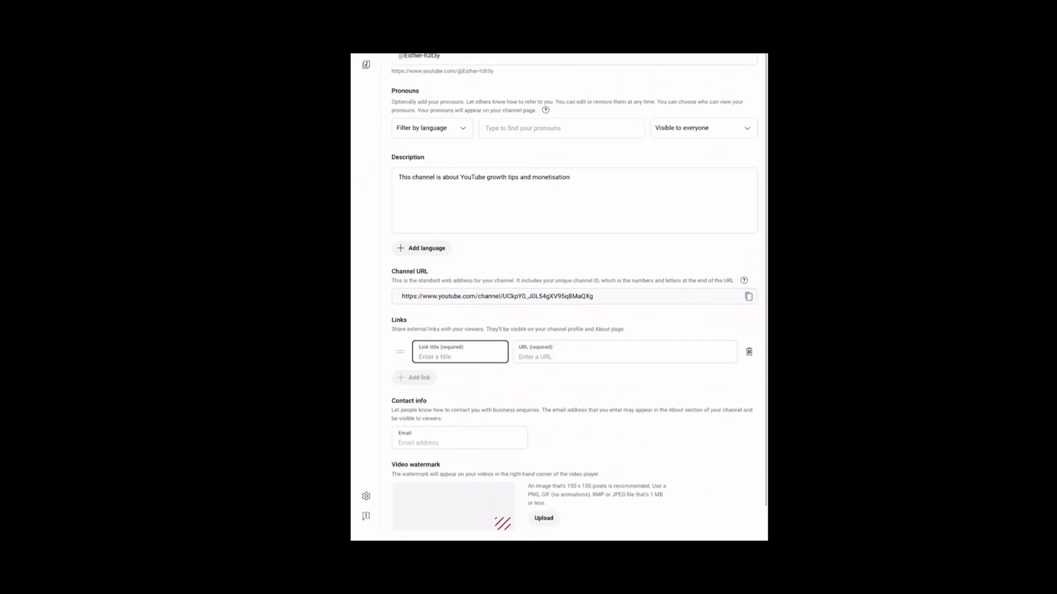
pyautogui.scroll(-2, 578, 330)
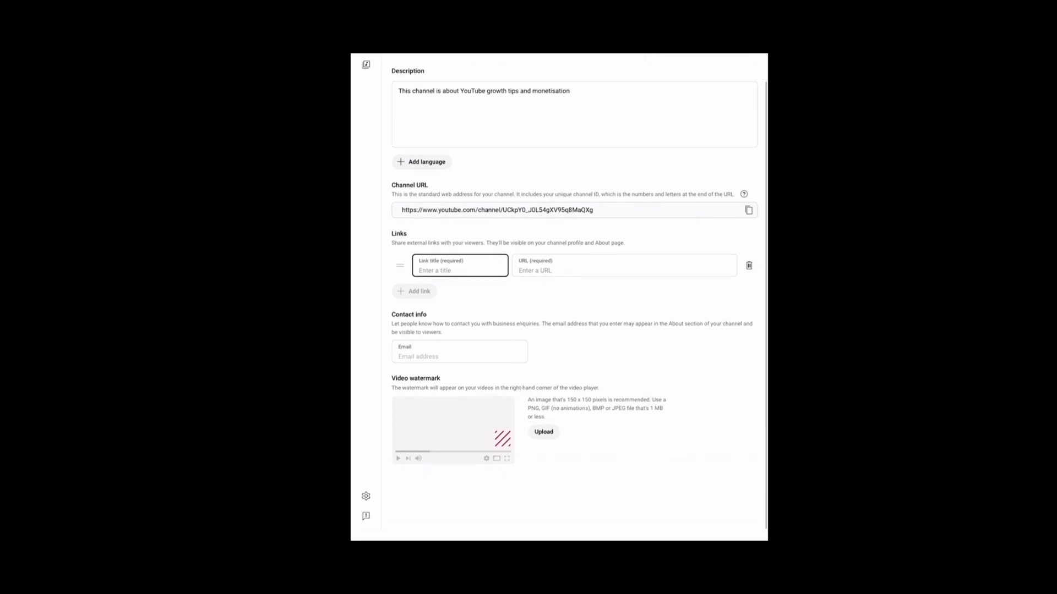
pyautogui.scroll(2, 578, 297)
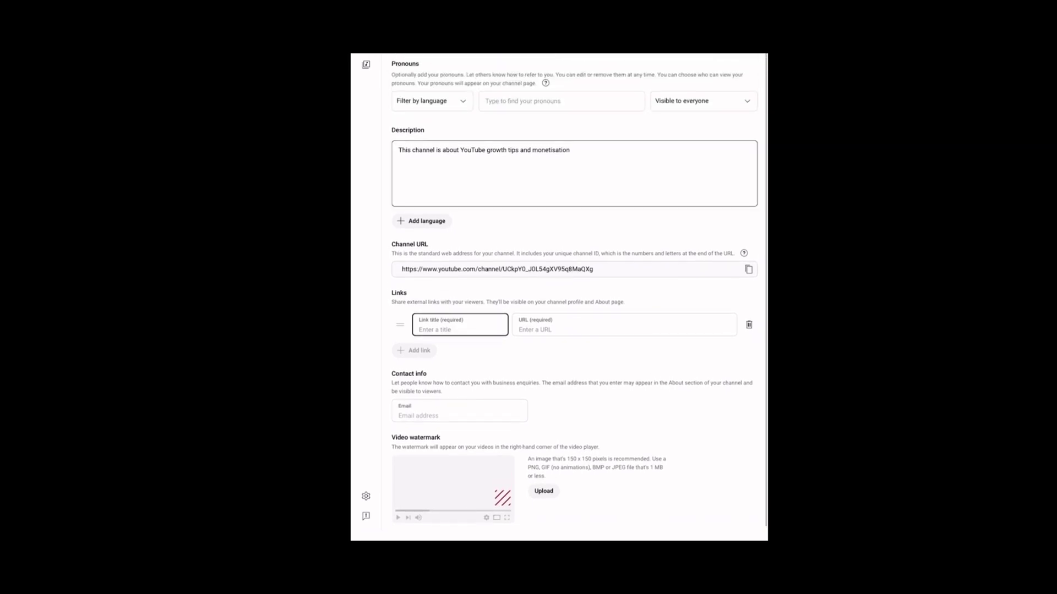
pyautogui.scroll(1, 577, 297)
pyautogui.scroll(-3, 577, 297)
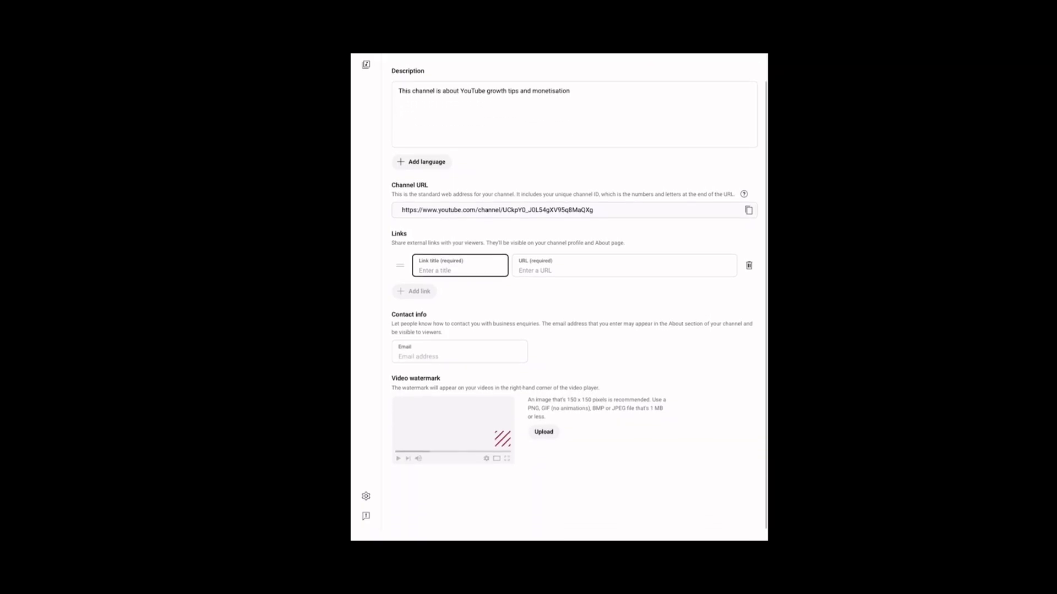
pyautogui.scroll(2, 578, 297)
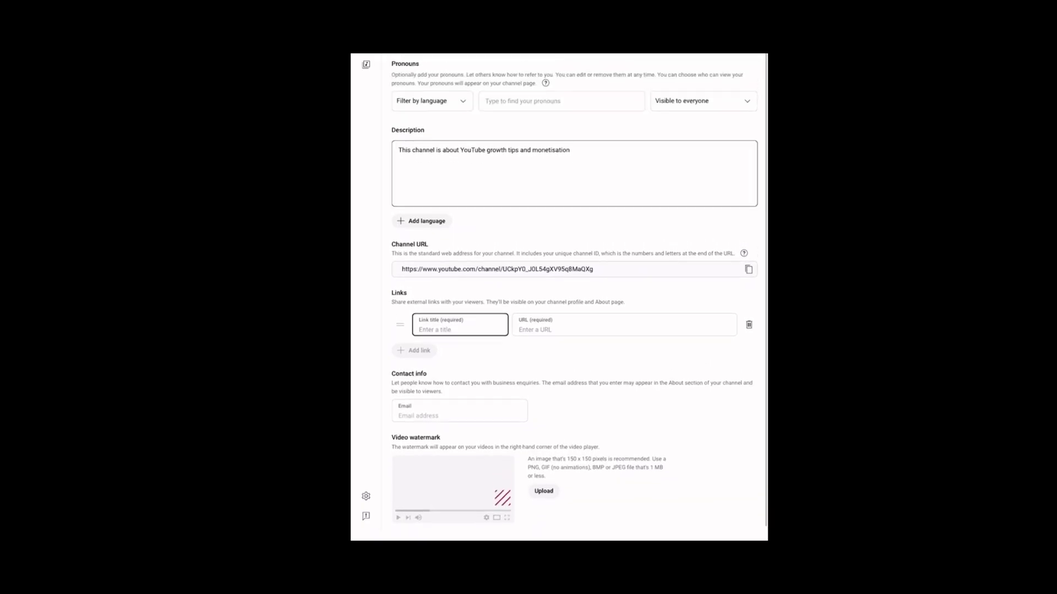
pyautogui.scroll(1, 578, 297)
pyautogui.scroll(-2, 578, 298)
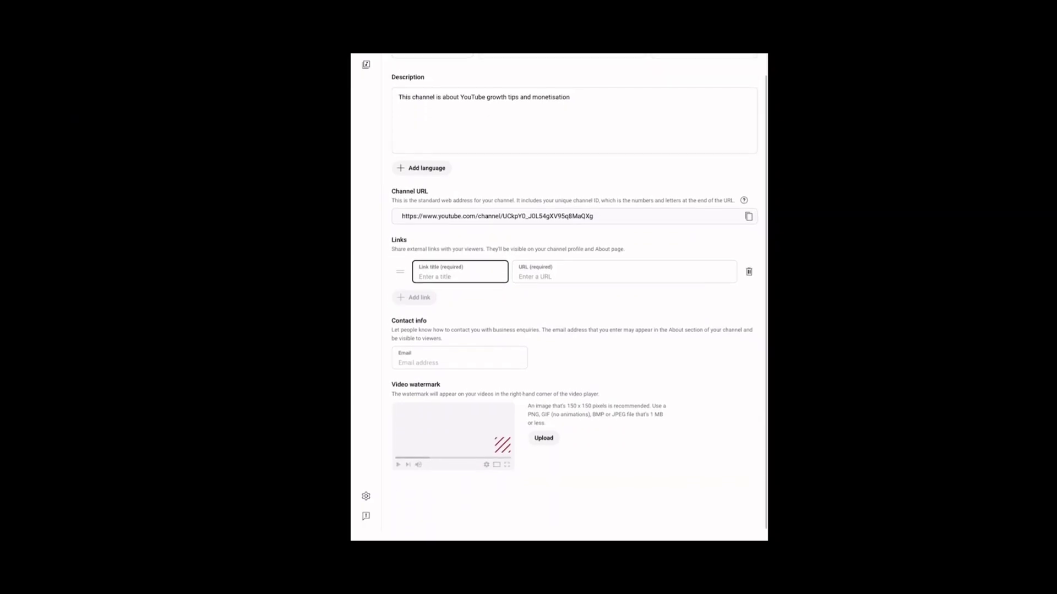
pyautogui.scroll(2, 569, 297)
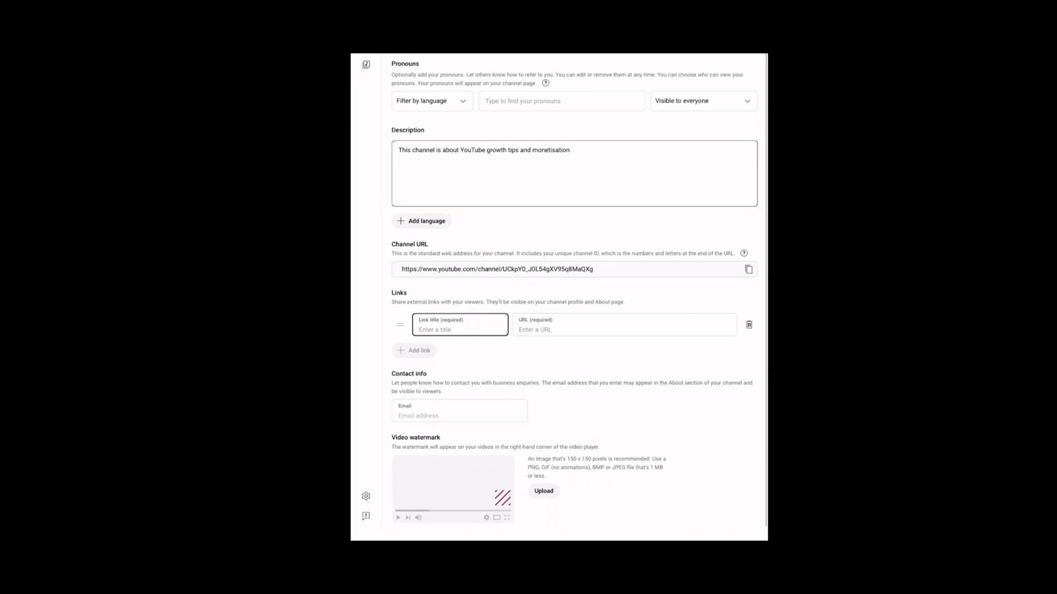
pyautogui.scroll(1, 575, 298)
pyautogui.scroll(-3, 575, 298)
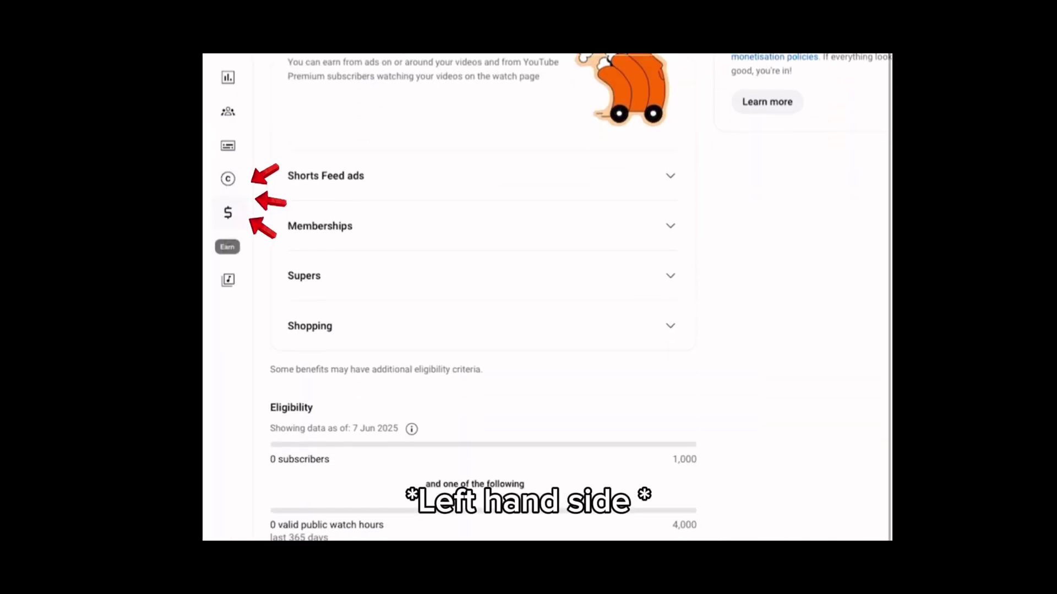
pyautogui.scroll(-2, 484, 297)
pyautogui.scroll(-2, 482, 297)
pyautogui.scroll(-1, 483, 297)
pyautogui.scroll(3, 482, 298)
pyautogui.scroll(1, 483, 298)
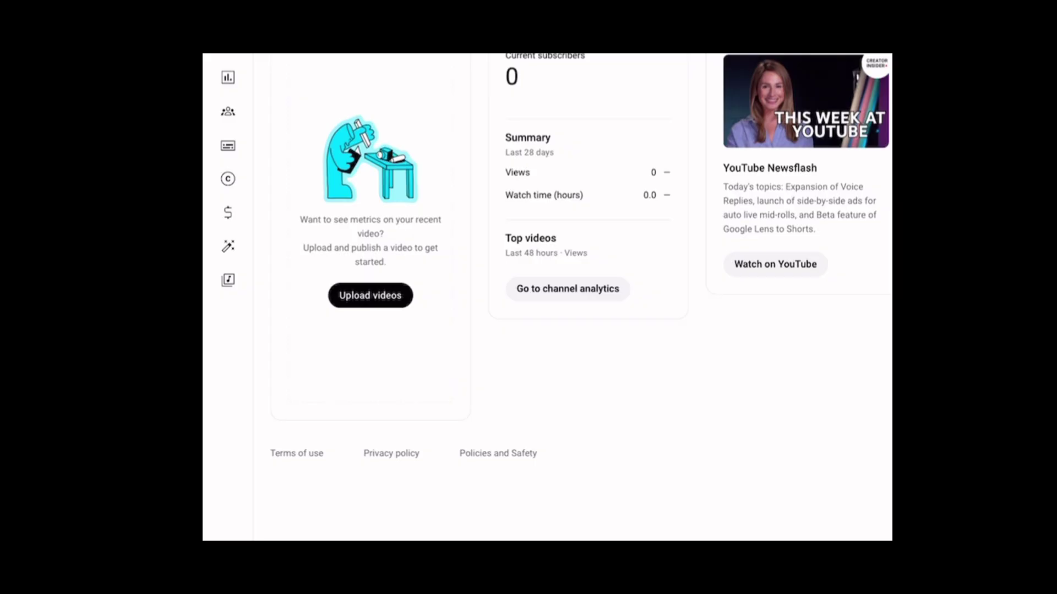
# Visit the Content, Community and Copyright pages from the Studio sidebar
pyautogui.click(228, 45)
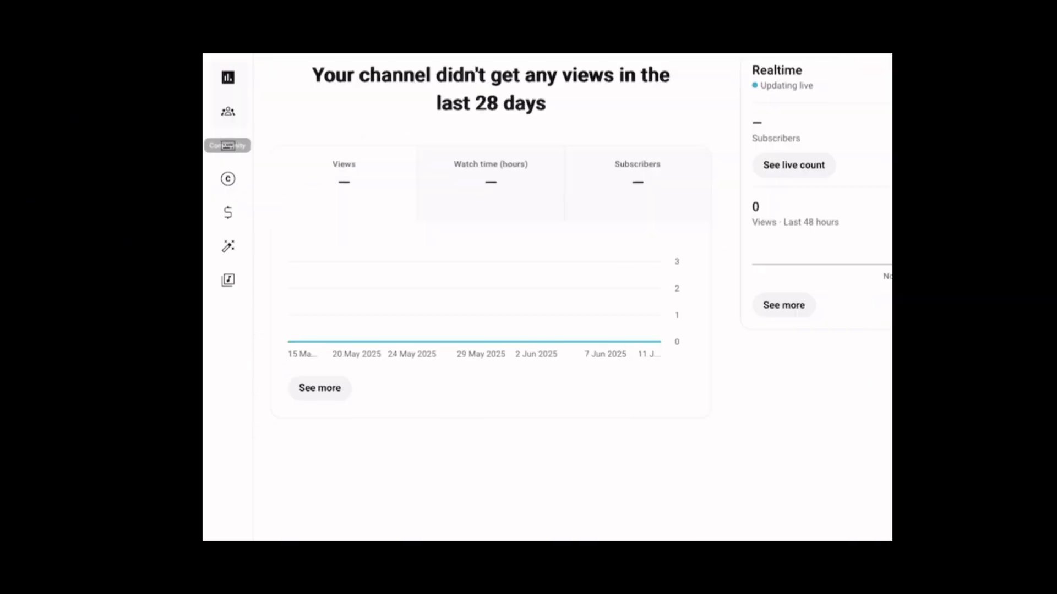
pyautogui.click(228, 111)
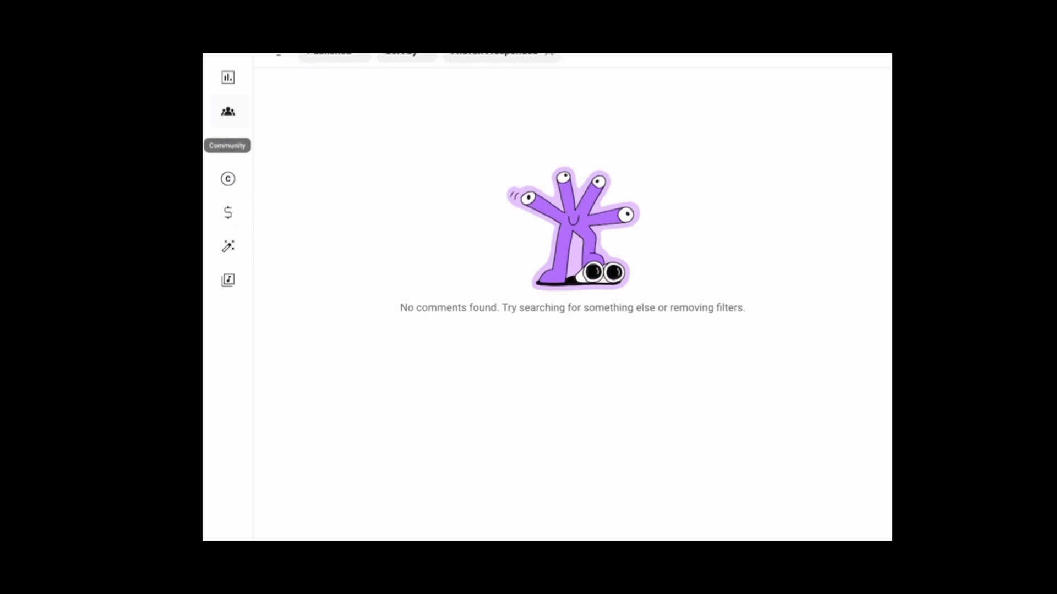
pyautogui.click(229, 179)
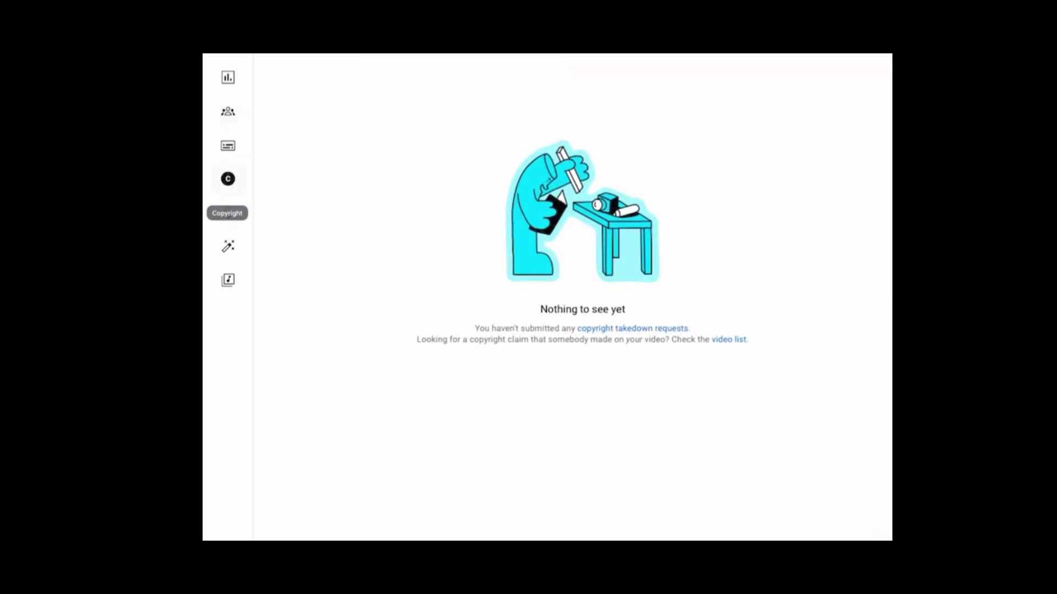